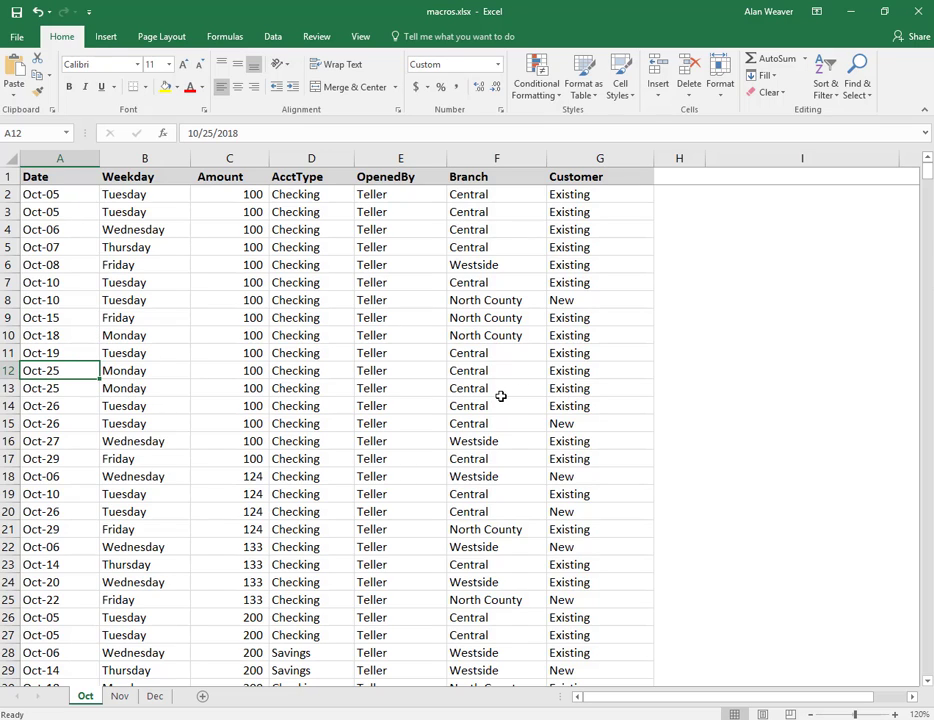
Select cell A13 on the Oct sheet and turn on relative references for macro recording.
{"action": "left_click", "coordinate": [58, 390]}
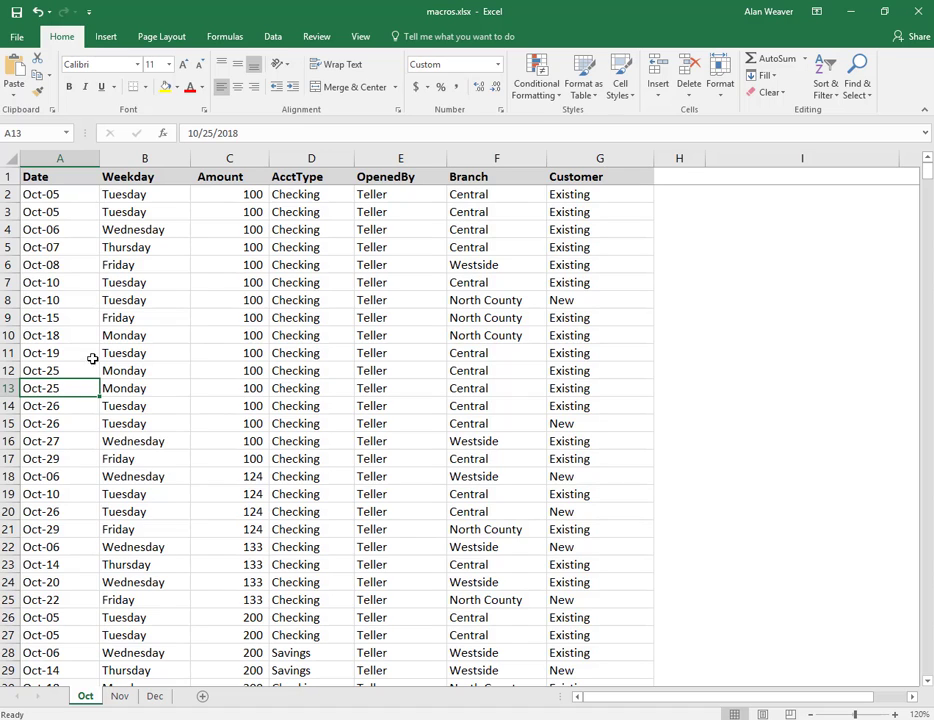
{"action": "left_click", "coordinate": [358, 37]}
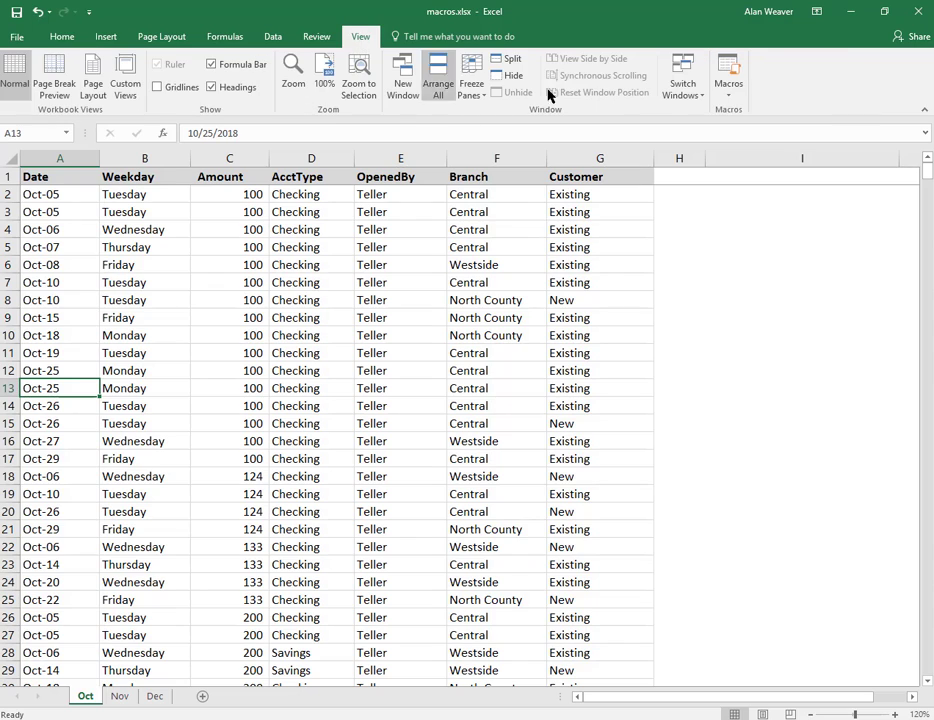
{"action": "left_click", "coordinate": [731, 98]}
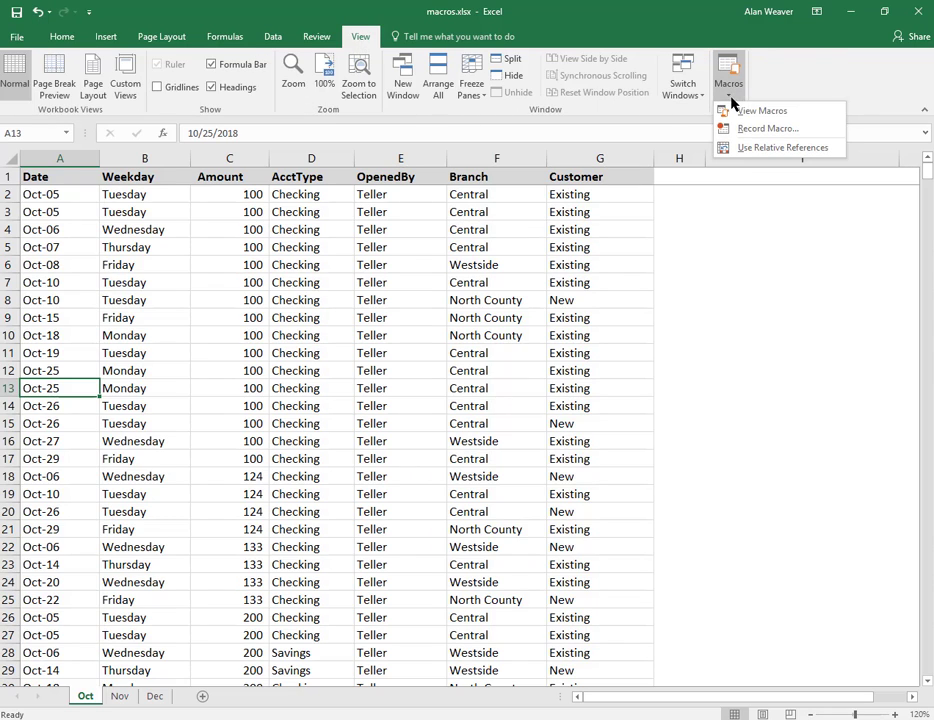
{"action": "left_click", "coordinate": [747, 148]}
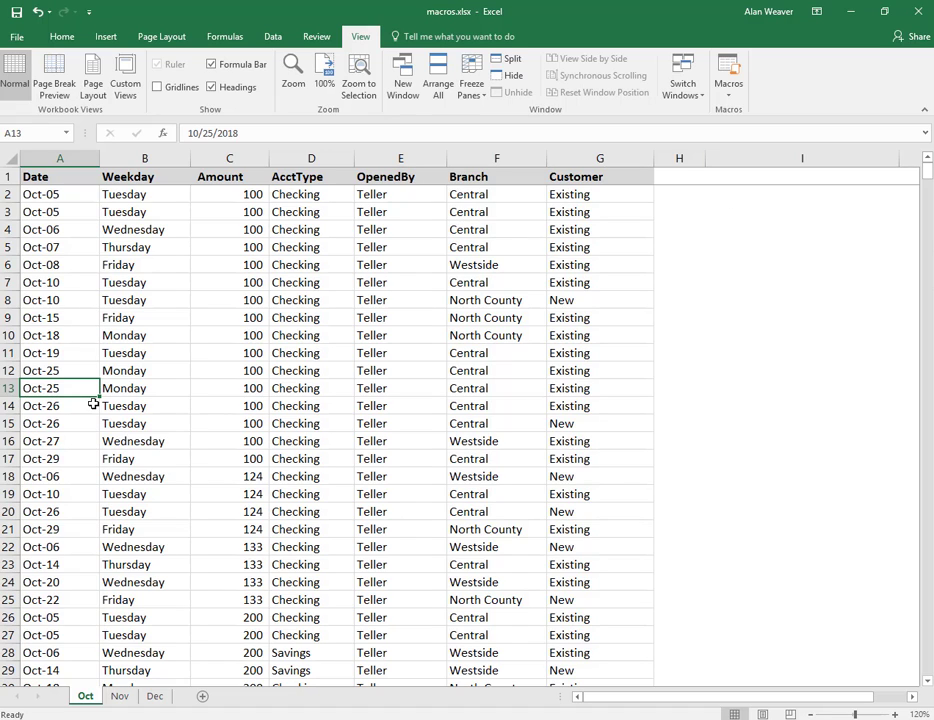
Start recording a macro named formatting with shortcut Ctrl+y, stored in This Workbook, with the description "yada yada dyada".
{"action": "left_click", "coordinate": [728, 90]}
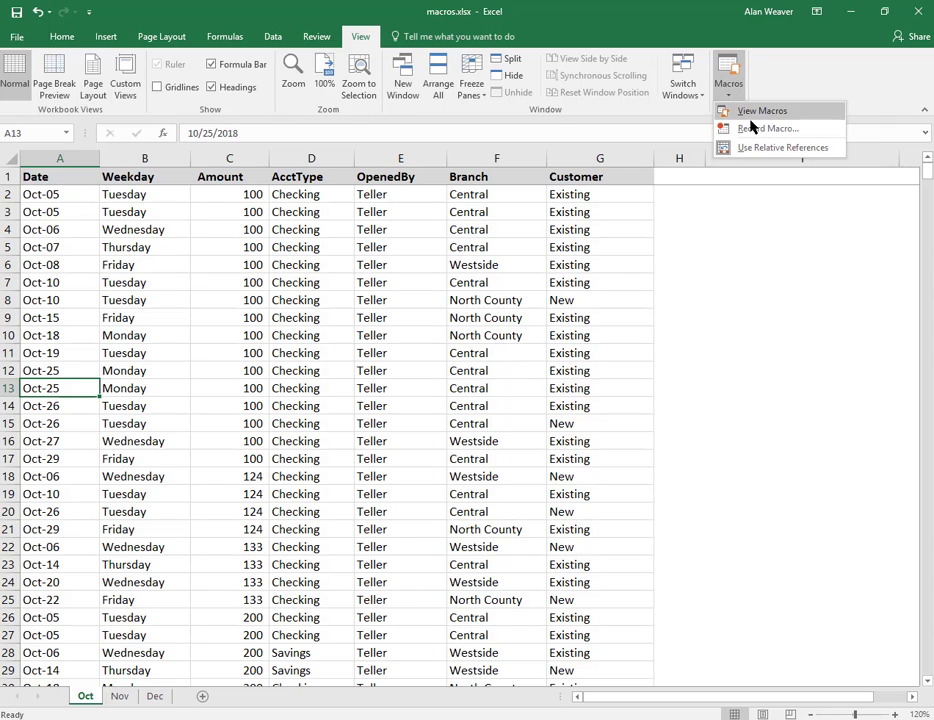
{"action": "left_click", "coordinate": [752, 130]}
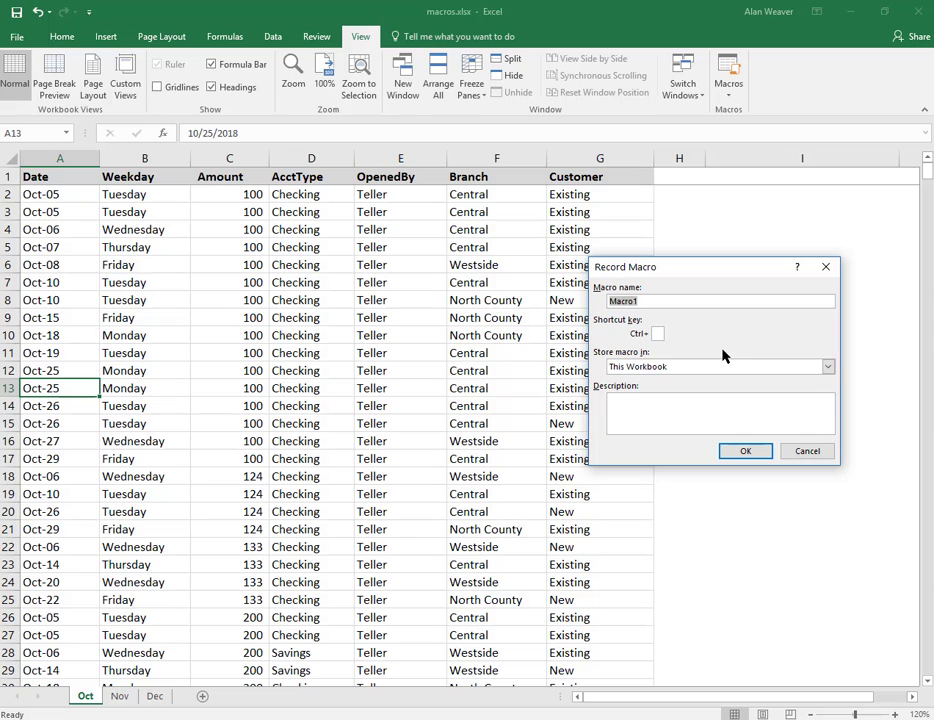
{"action": "type", "text": "formatting"}
{"action": "left_click", "coordinate": [657, 332]}
{"action": "type", "text": "y"}
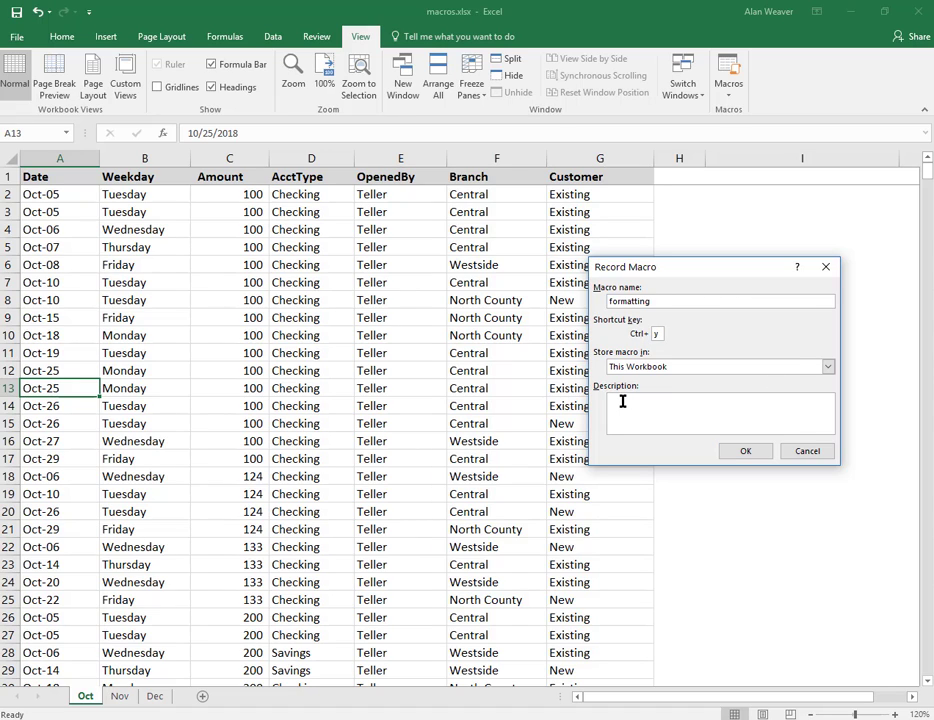
{"action": "left_click", "coordinate": [622, 400]}
{"action": "type", "text": "yada yada dyada"}
{"action": "left_click", "coordinate": [743, 452]}
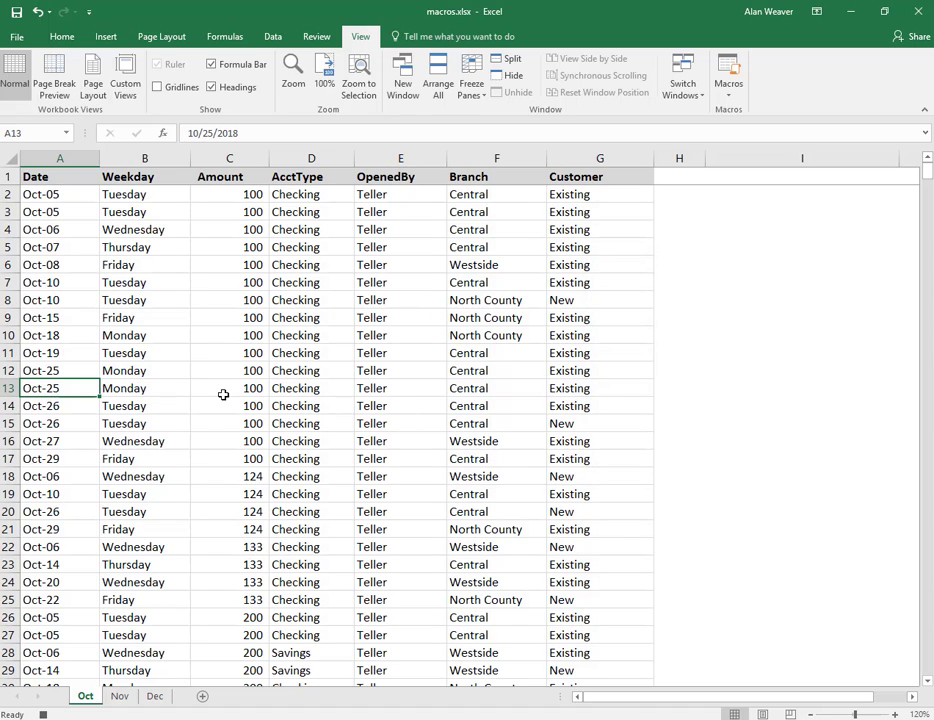
Make the date in A13 bold and the weekday in B13 italic.
{"action": "key", "text": "ctrl+b"}
{"action": "key", "text": "Right"}
{"action": "key", "text": "ctrl+i"}
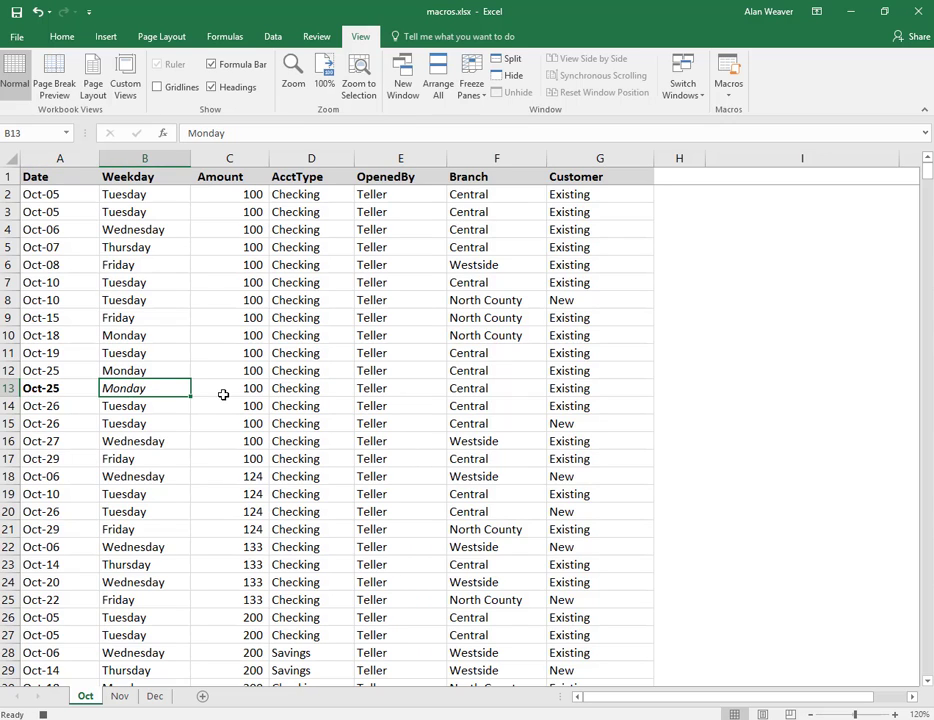
Color the amount in C13 red and fill the account type cell D13 with yellow.
{"action": "key", "text": "Right"}
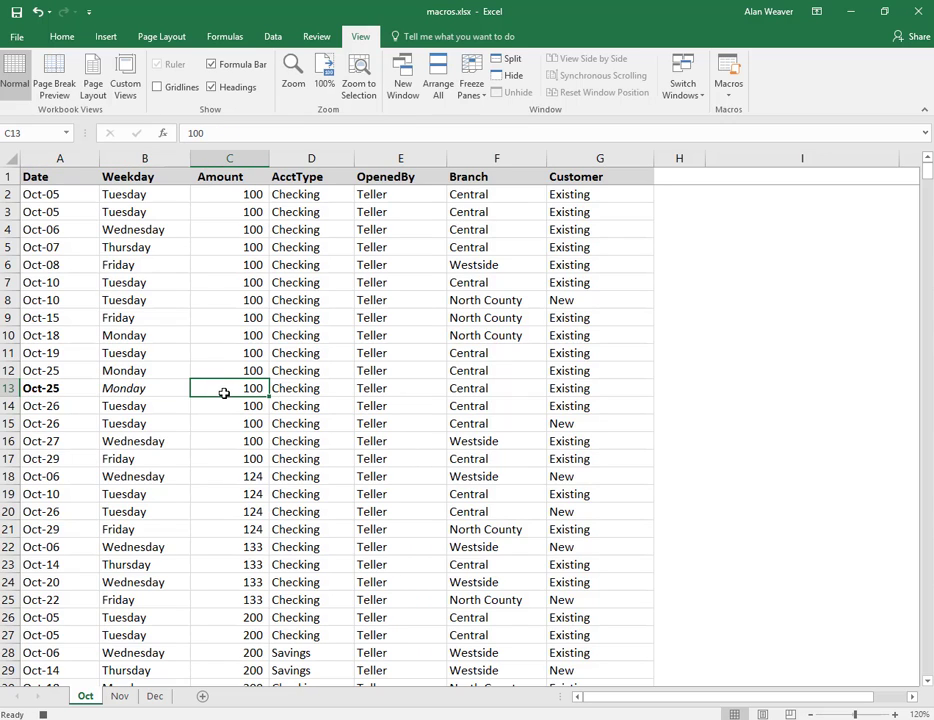
{"action": "left_click", "coordinate": [60, 37]}
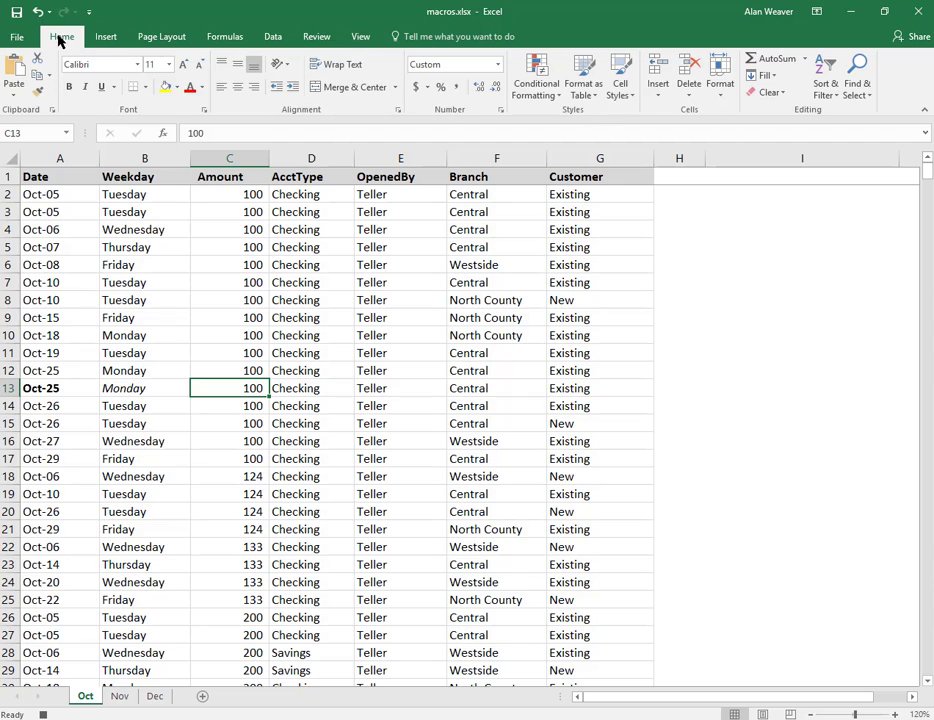
{"action": "left_click", "coordinate": [189, 88]}
{"action": "left_click", "coordinate": [281, 388]}
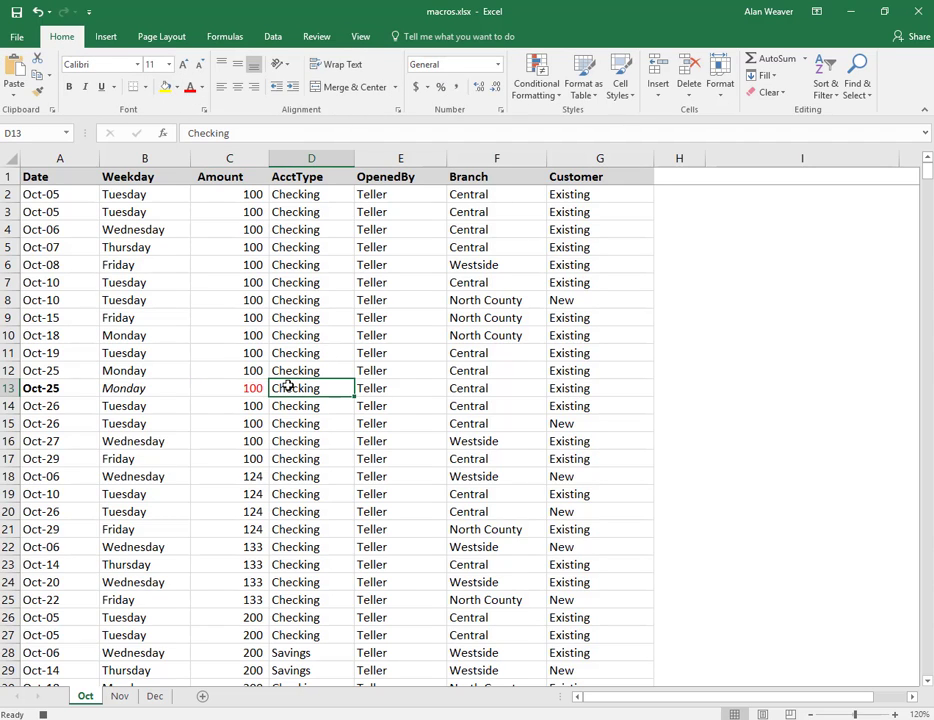
{"action": "left_click", "coordinate": [167, 89]}
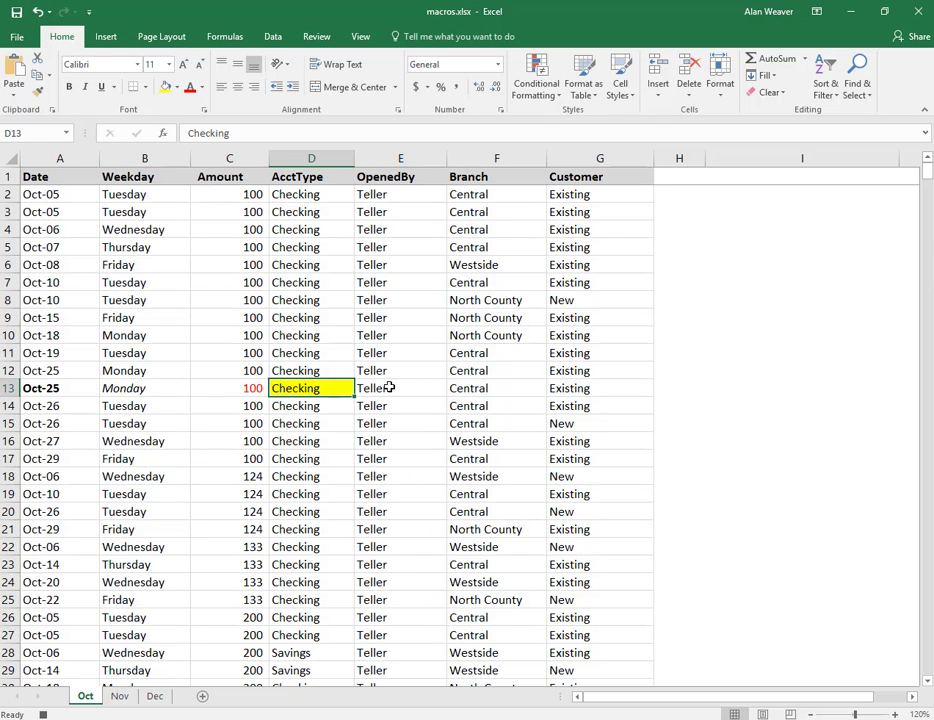
Apply italic, bold and underline to the branch name in F13.
{"action": "key", "text": "Right"}
{"action": "key", "text": "Right"}
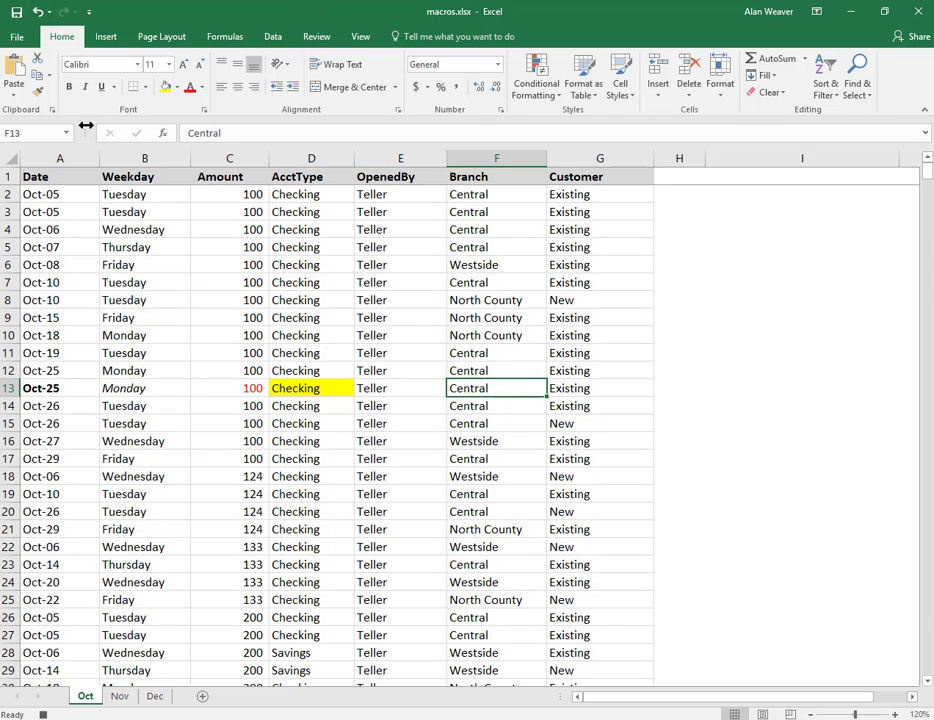
{"action": "left_click", "coordinate": [85, 88]}
{"action": "left_click", "coordinate": [69, 88]}
{"action": "left_click", "coordinate": [100, 87]}
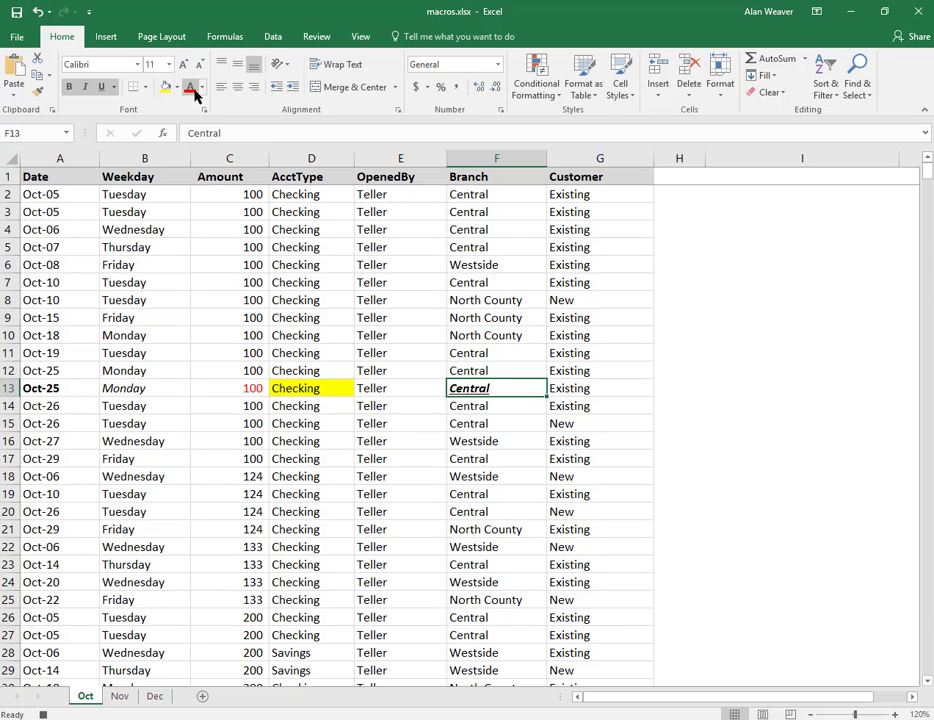
Stop recording the macro and run it on row 18, starting from cell A18.
{"action": "left_click", "coordinate": [358, 36]}
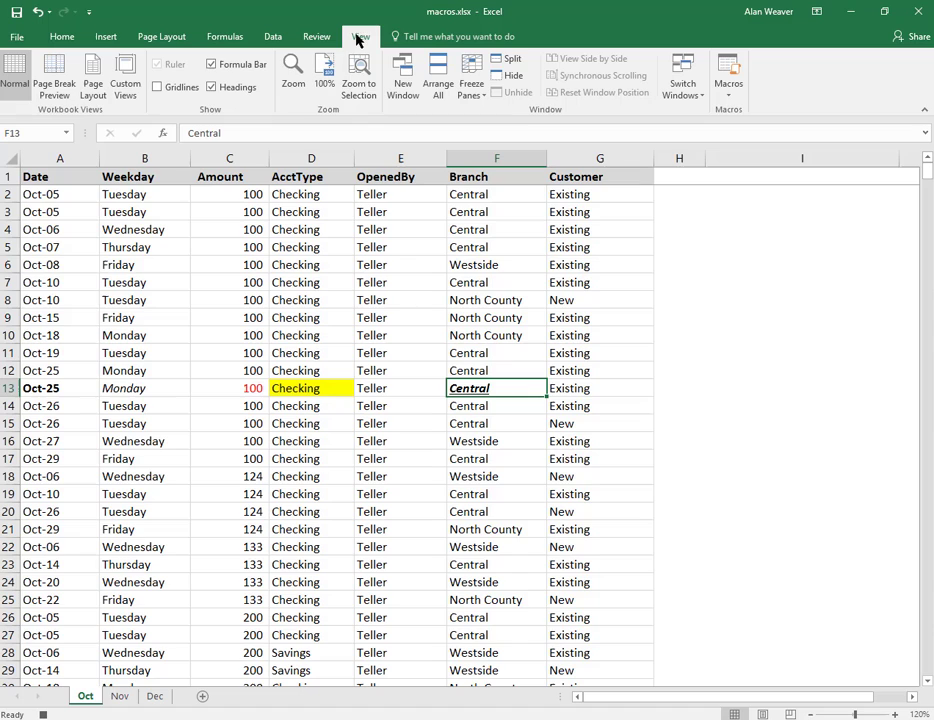
{"action": "left_click", "coordinate": [727, 92]}
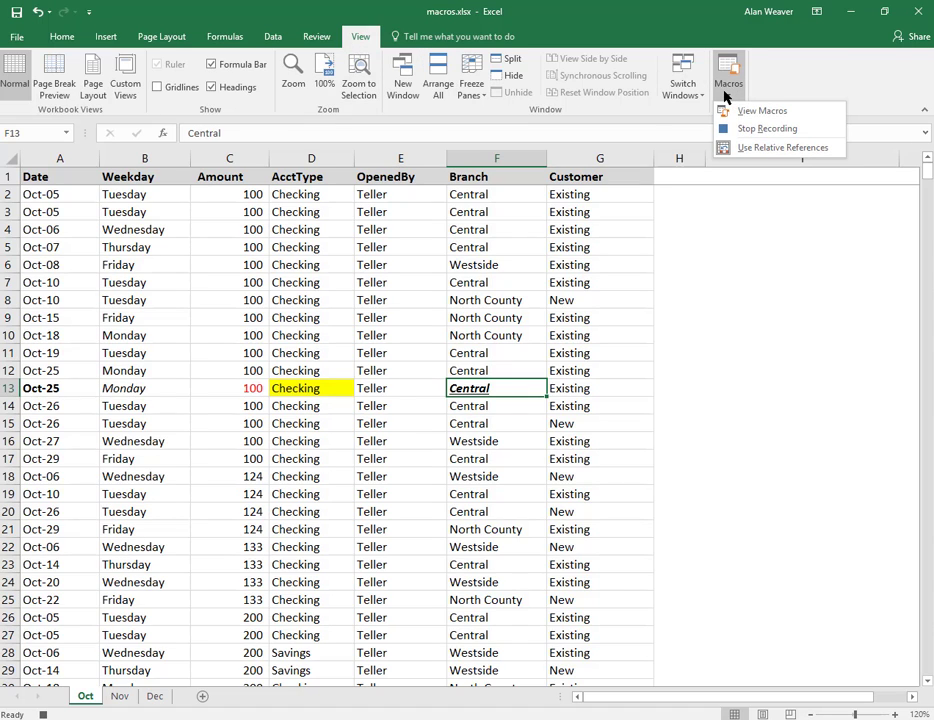
{"action": "left_click", "coordinate": [722, 129]}
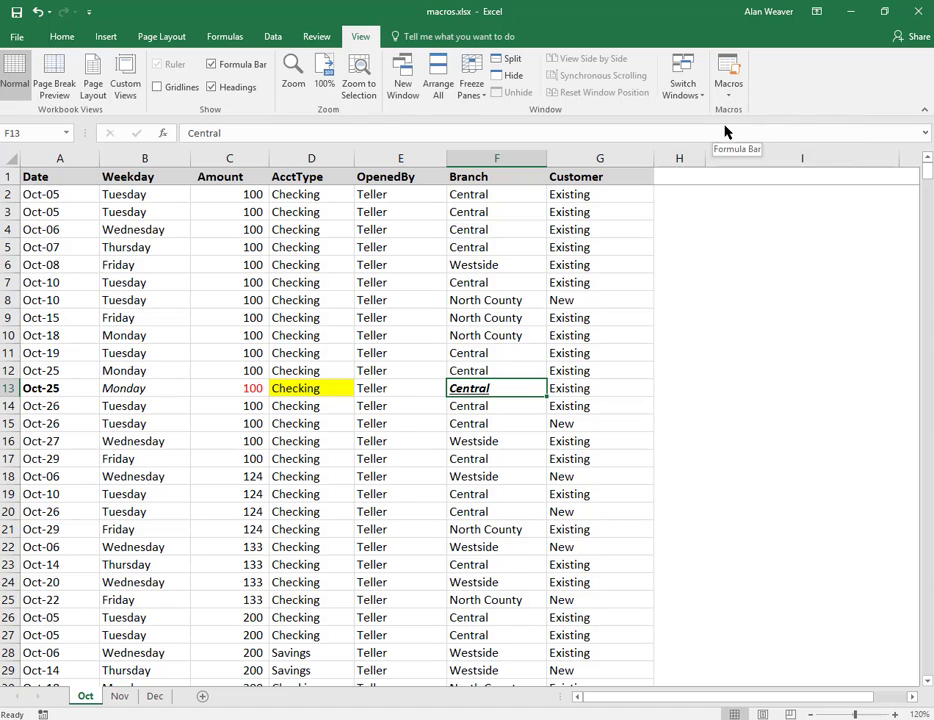
{"action": "left_click", "coordinate": [49, 477]}
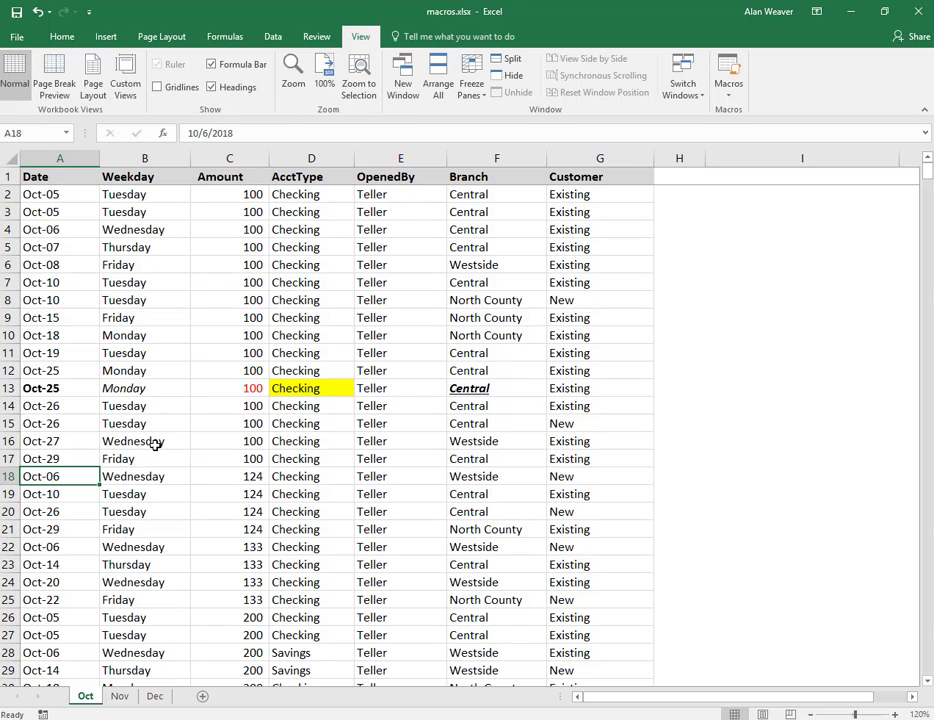
{"action": "key", "text": "ctrl+shift+f"}
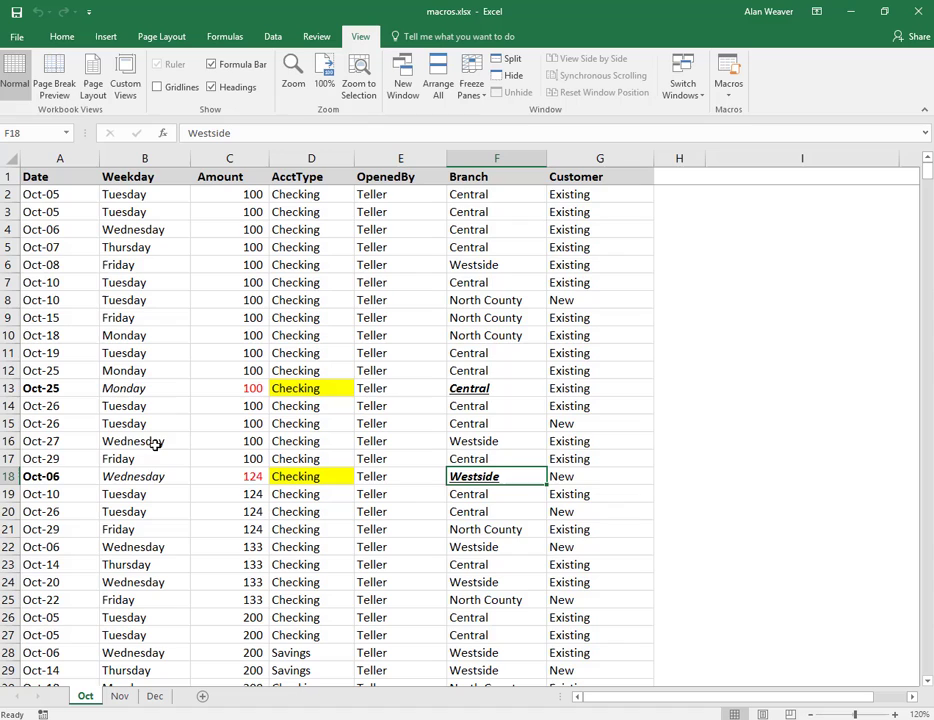
Delete the formatting macro from the workbook.
{"action": "left_click", "coordinate": [727, 95]}
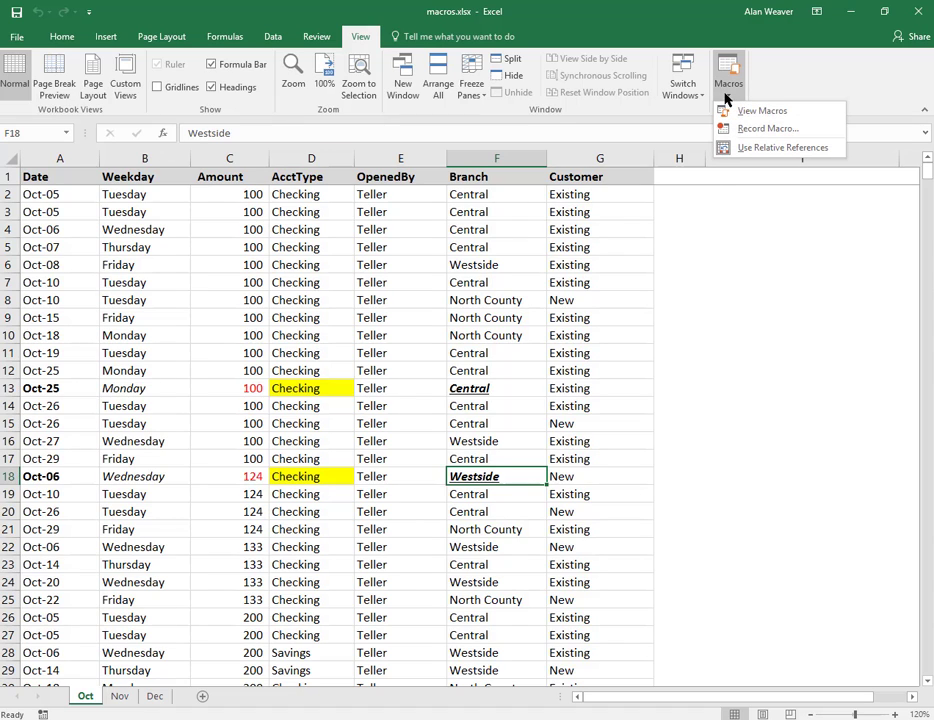
{"action": "left_click", "coordinate": [735, 112]}
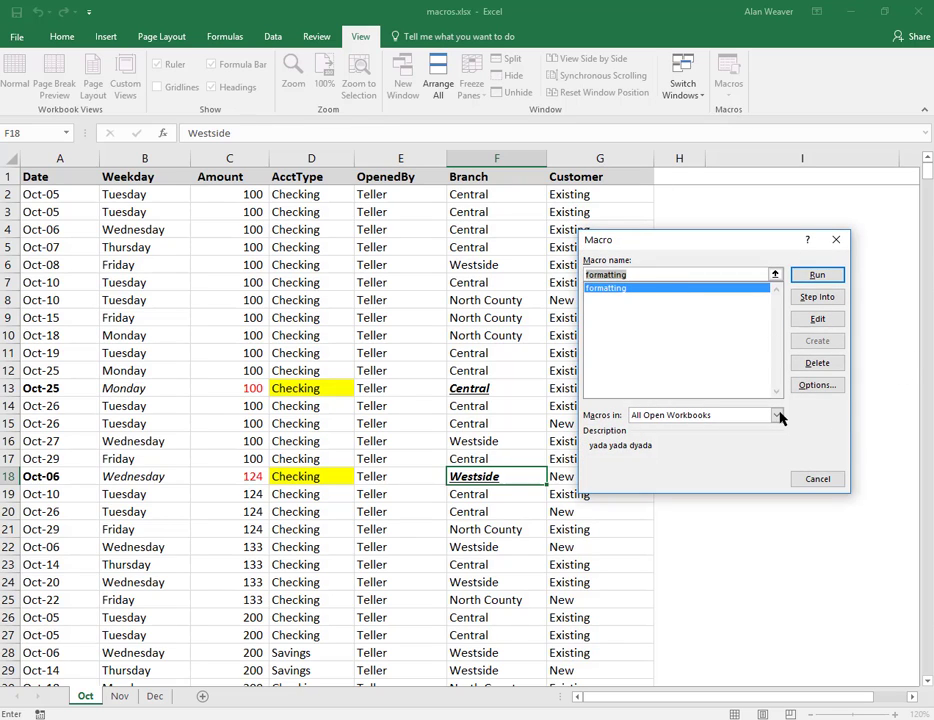
{"action": "left_click", "coordinate": [818, 362]}
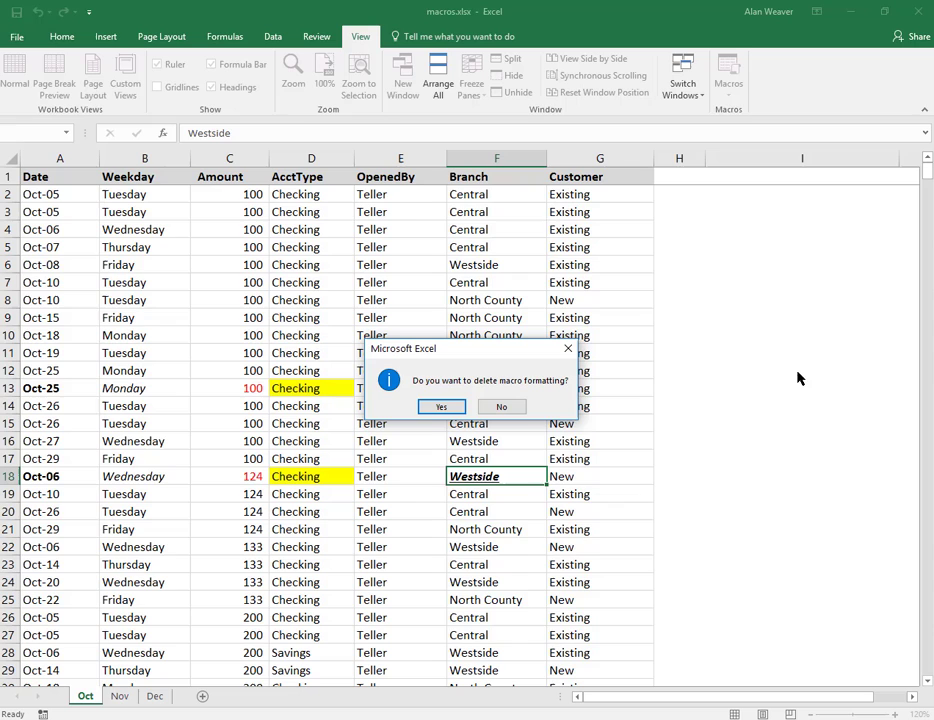
{"action": "left_click", "coordinate": [450, 407]}
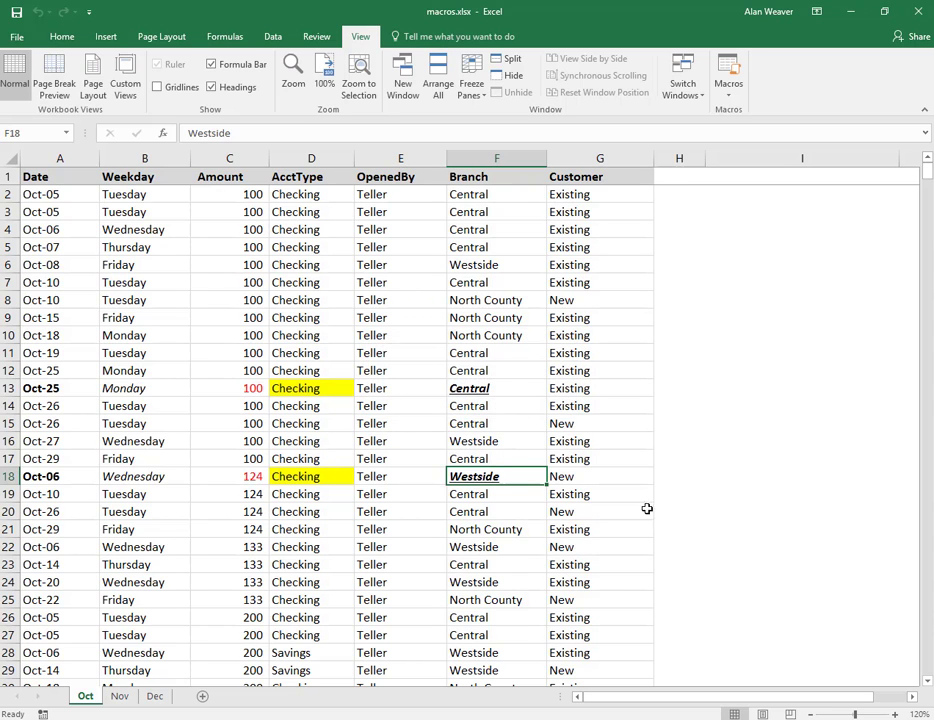
Copy the plain formatting of A12:F12 onto A13:F13 and A18:F18 with Format Painter.
{"action": "left_click", "coordinate": [46, 370]}
{"action": "mouse_move", "coordinate": [60, 370]}
{"action": "left_mouse_down"}
{"action": "mouse_move", "coordinate": [321, 357]}
{"action": "mouse_move", "coordinate": [465, 370]}
{"action": "left_mouse_up"}
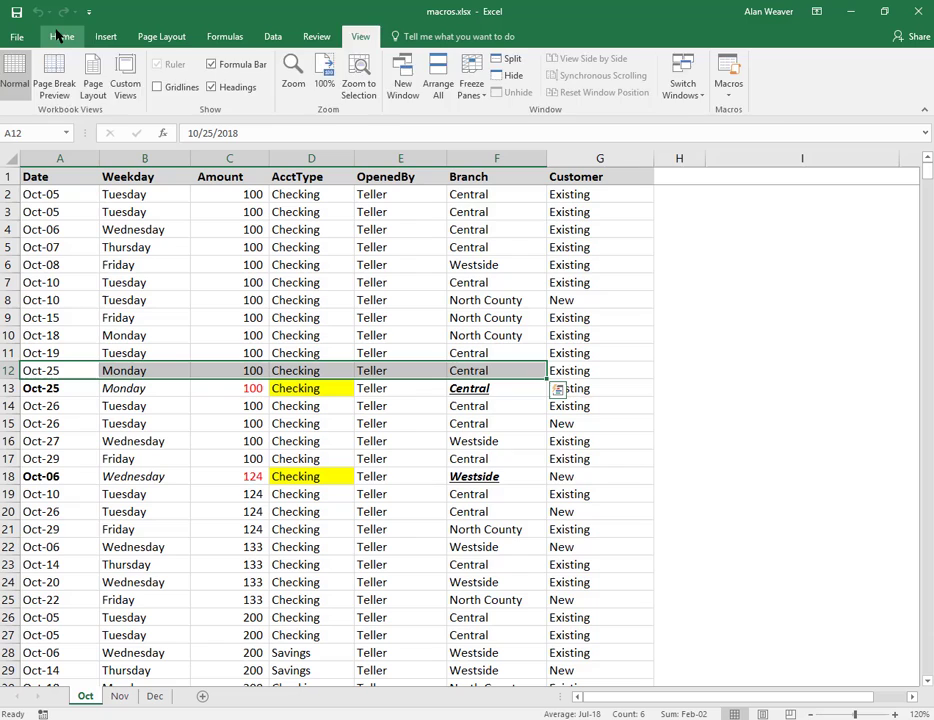
{"action": "left_click", "coordinate": [58, 37]}
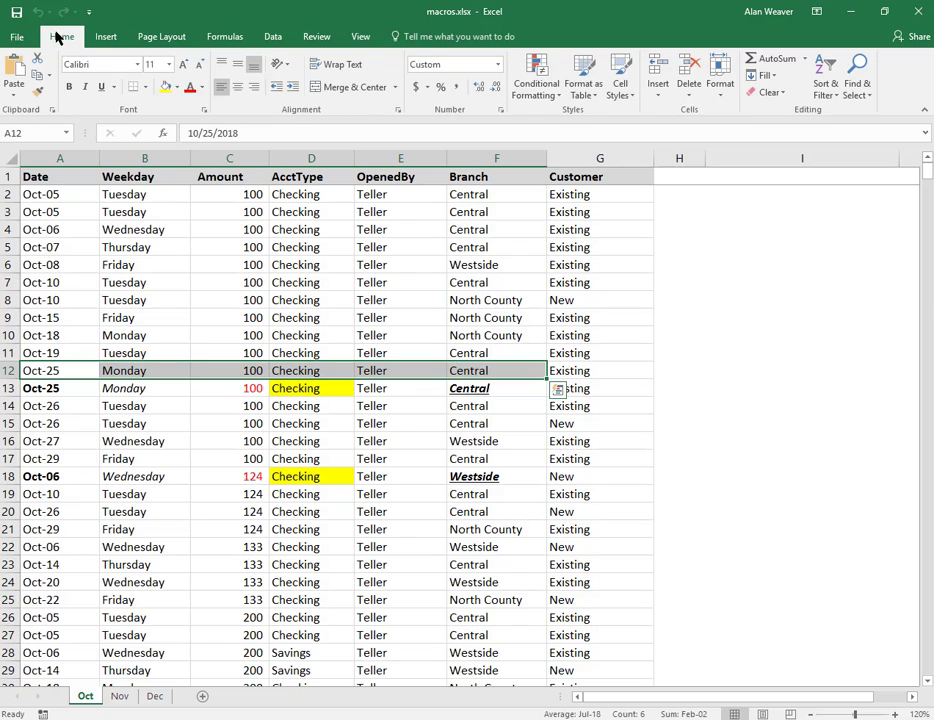
{"action": "left_click", "coordinate": [35, 95]}
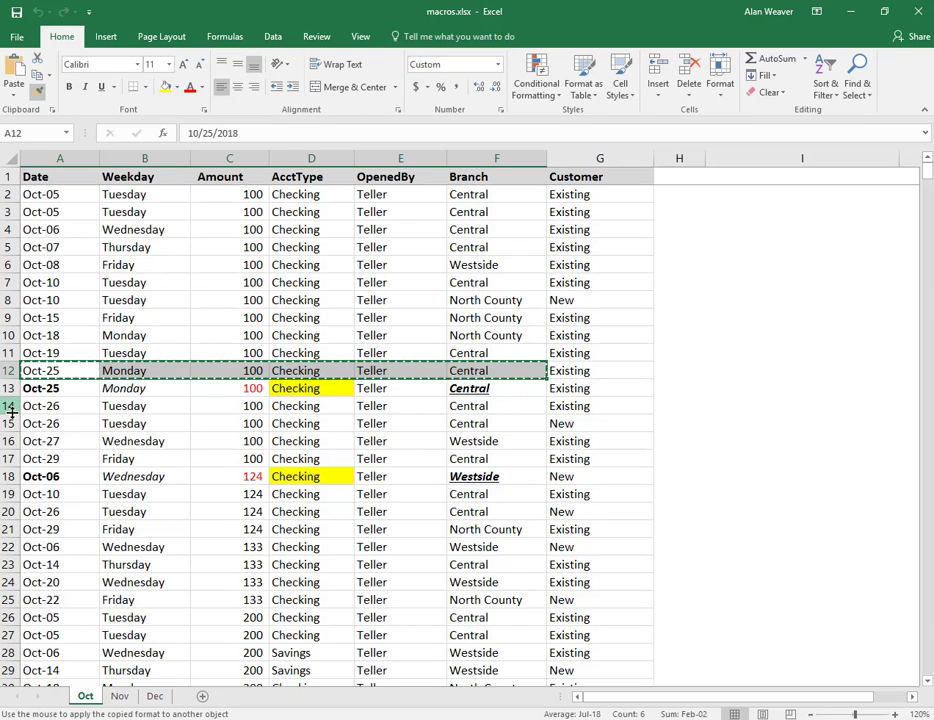
{"action": "left_click_drag", "start_coordinate": [41, 386], "coordinate": [480, 386]}
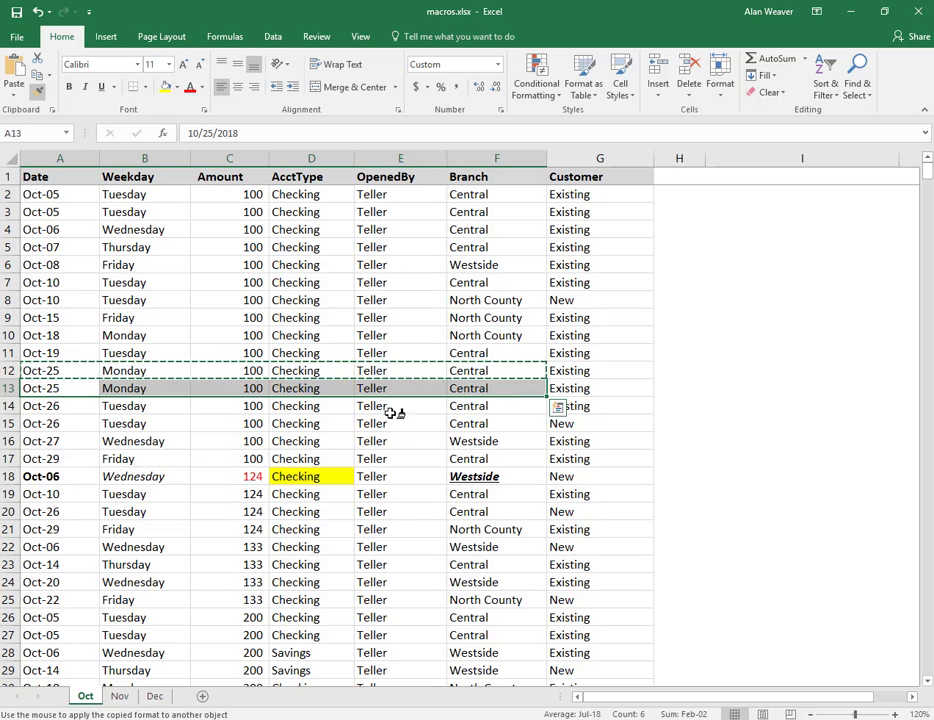
{"action": "mouse_move", "coordinate": [33, 477]}
{"action": "left_mouse_down"}
{"action": "mouse_move", "coordinate": [117, 469]}
{"action": "mouse_move", "coordinate": [470, 476]}
{"action": "left_mouse_up"}
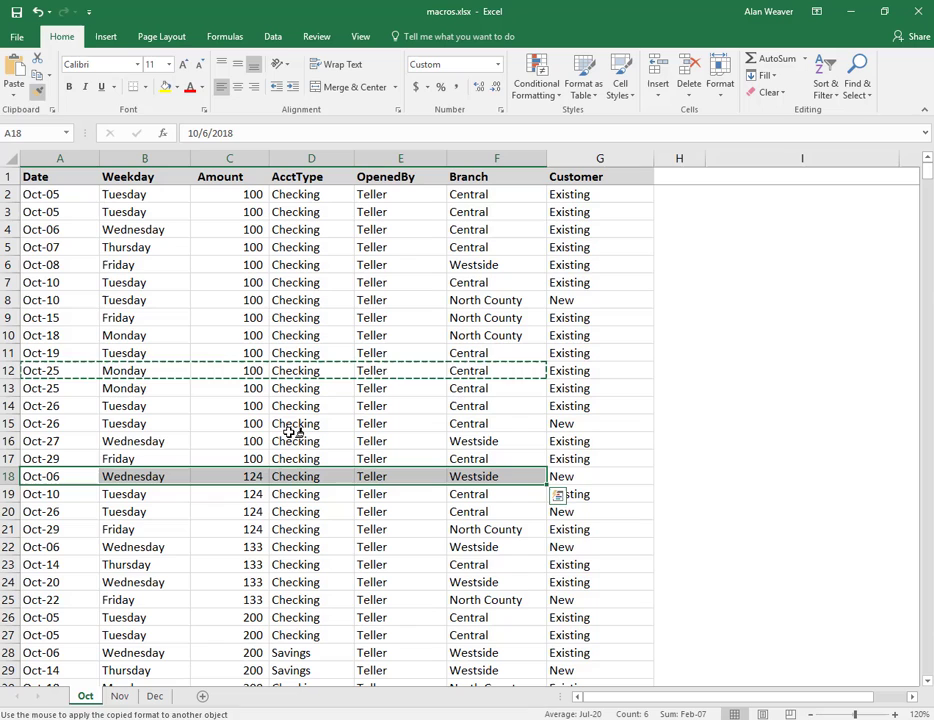
{"action": "key", "text": "Escape"}
Select cell A12, view the print preview of the Oct sheet and return to the worksheet.
{"action": "left_click", "coordinate": [125, 370]}
{"action": "left_click", "coordinate": [8, 335]}
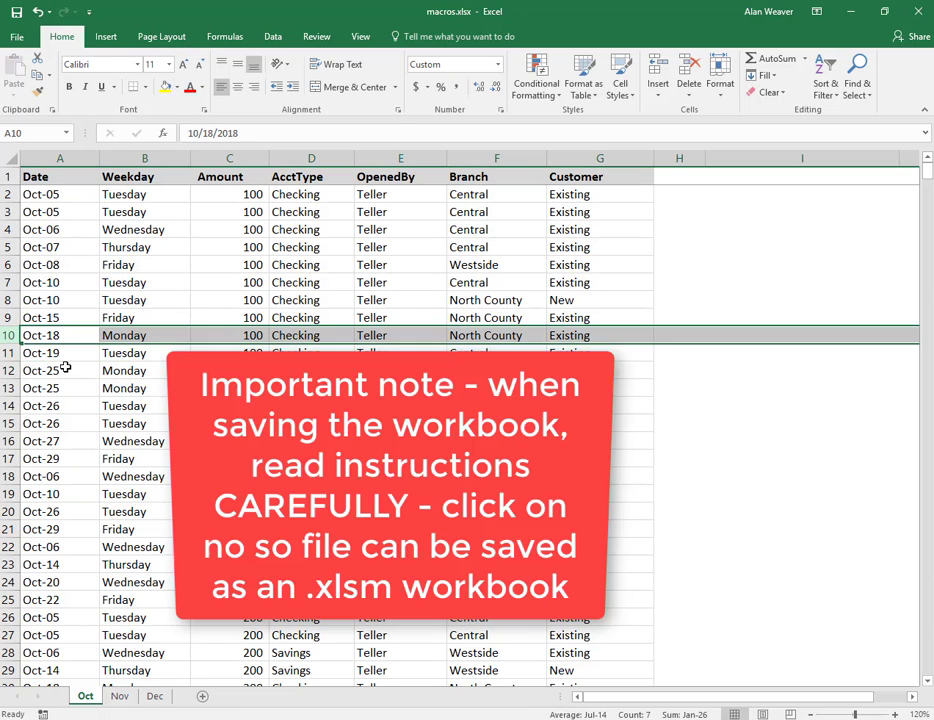
{"action": "left_click", "coordinate": [67, 368]}
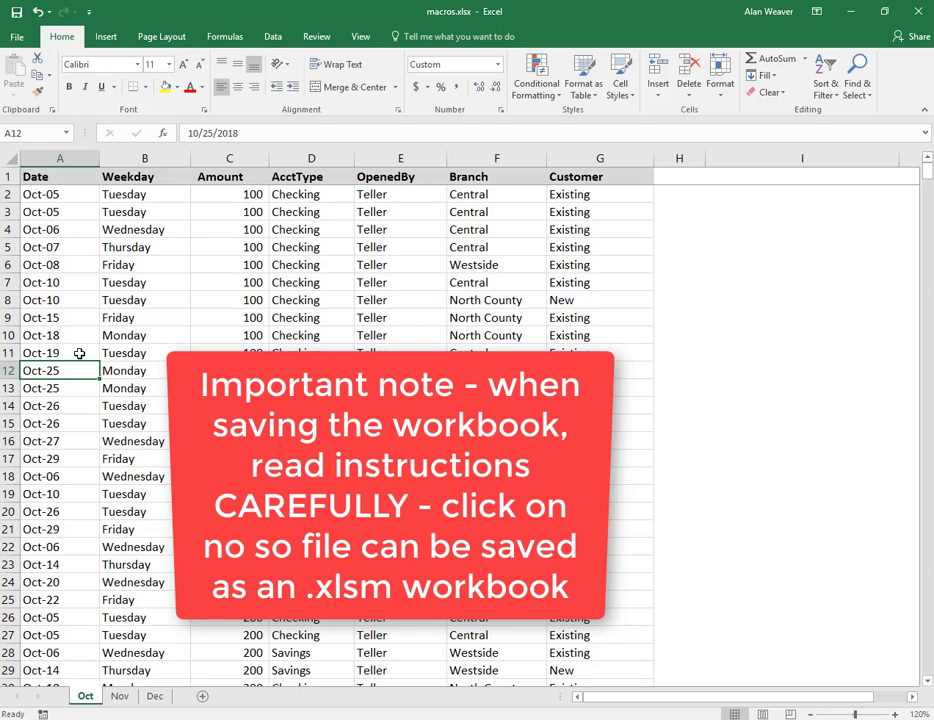
{"action": "key", "text": "ctrl+p"}
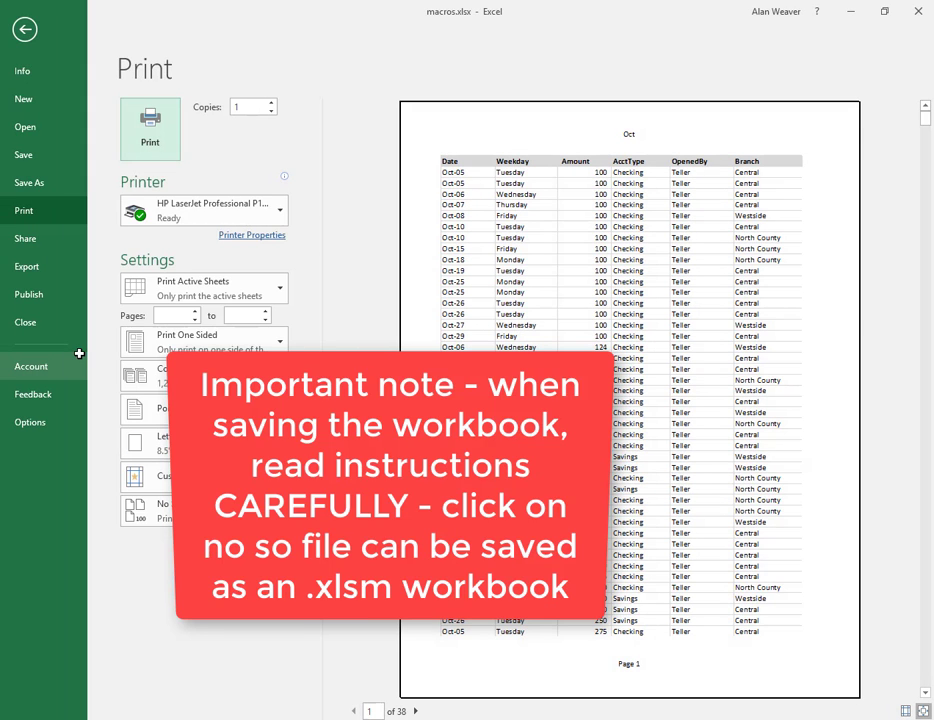
{"action": "key", "text": "Escape"}
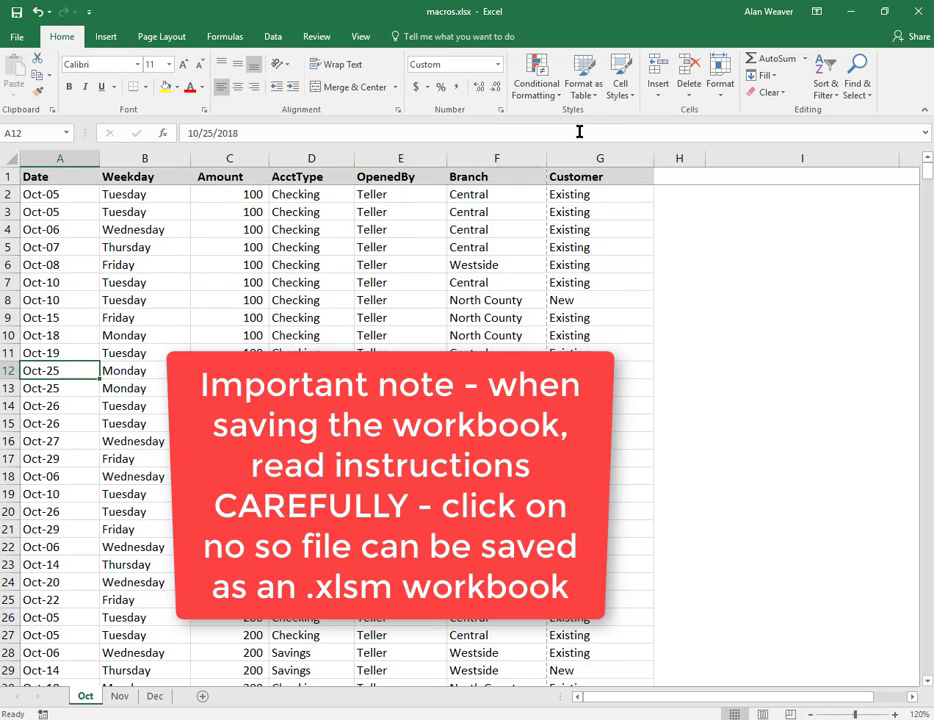
Turn off relative references for macro recording.
{"action": "left_click", "coordinate": [361, 36]}
{"action": "left_click", "coordinate": [728, 92]}
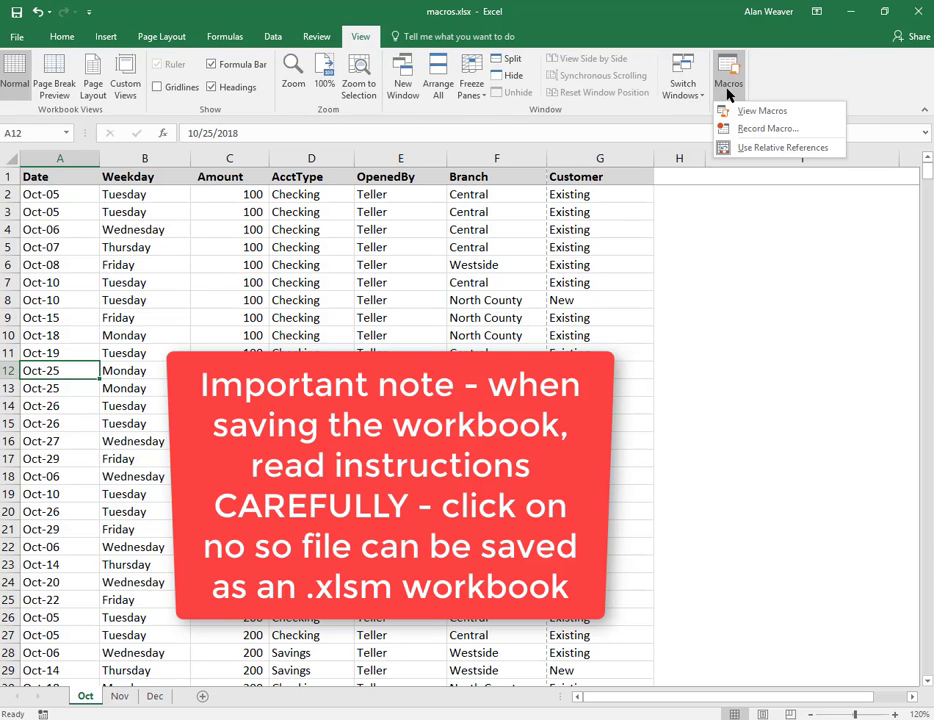
{"action": "left_click", "coordinate": [738, 150]}
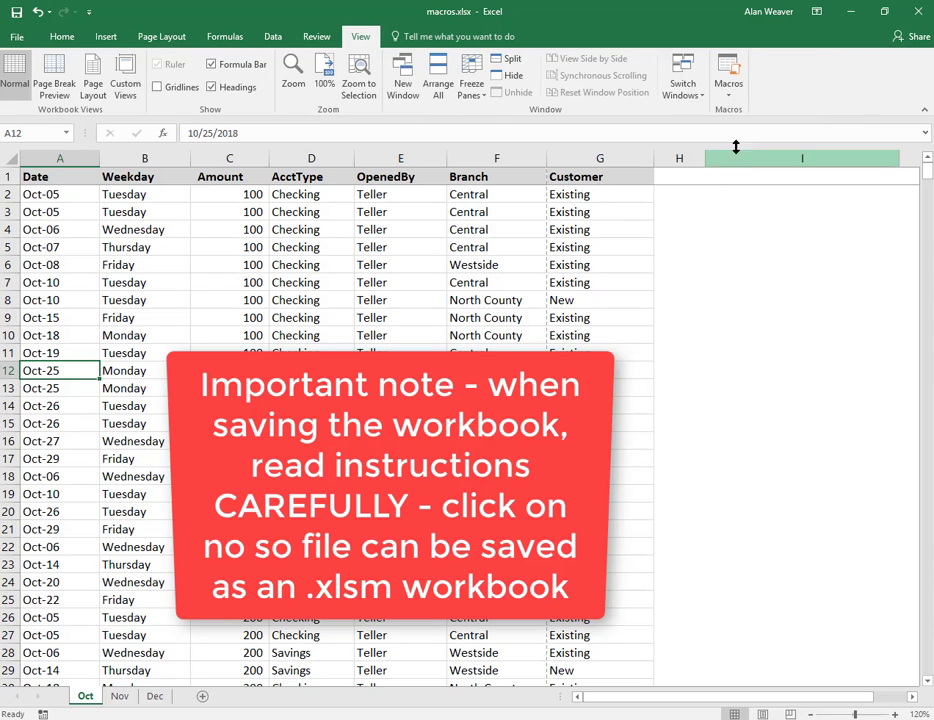
Start recording a macro named footer, with shortcut letter f and the description "creates footer for document", stored in This Workbook.
{"action": "left_click", "coordinate": [732, 96]}
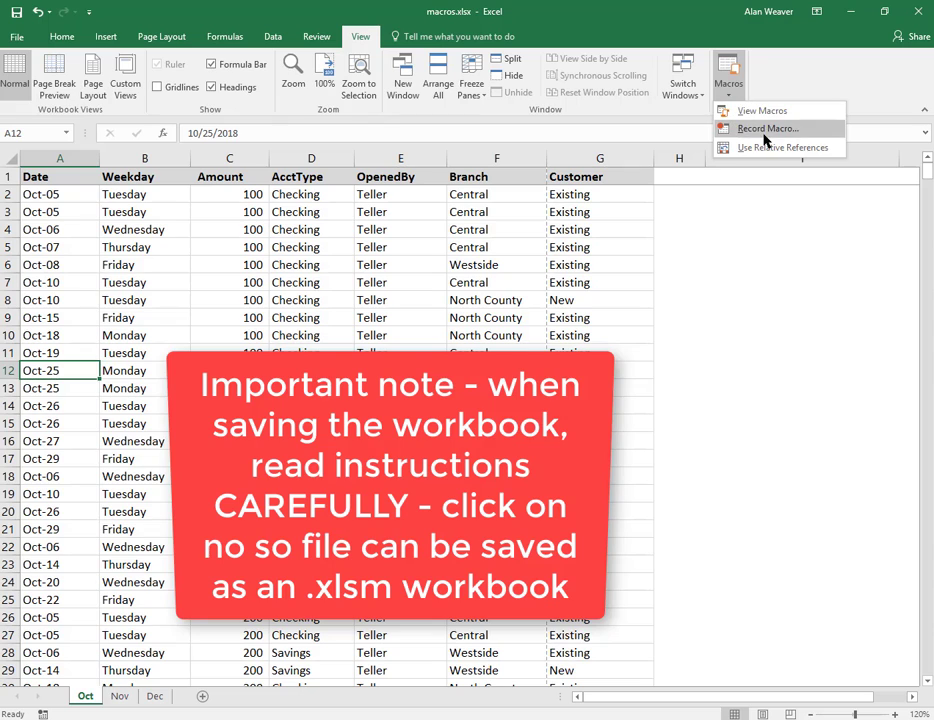
{"action": "left_click", "coordinate": [767, 129]}
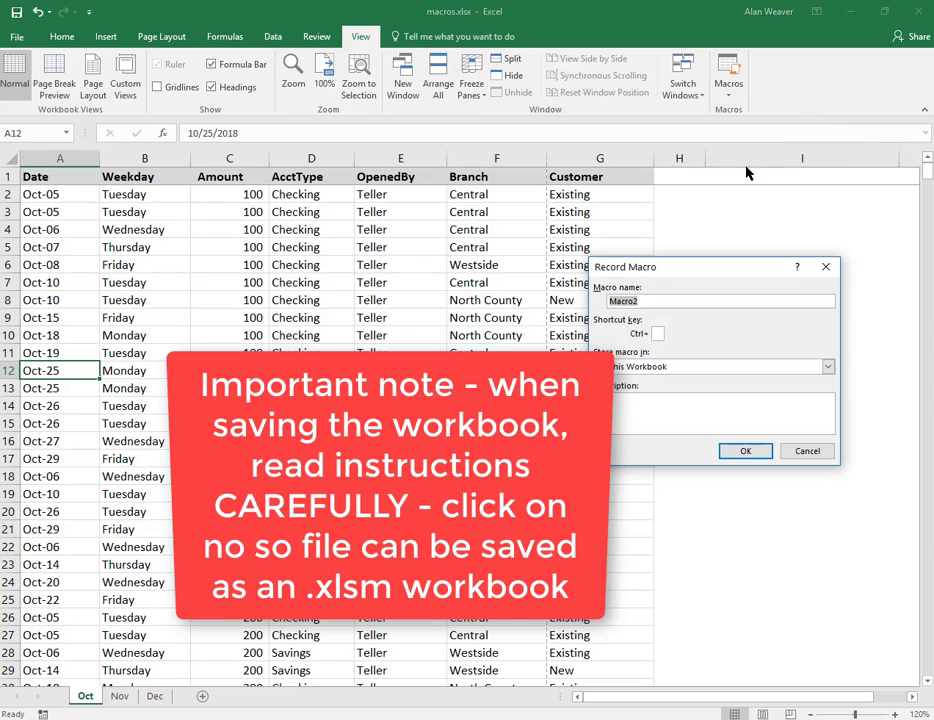
{"action": "type", "text": "footer"}
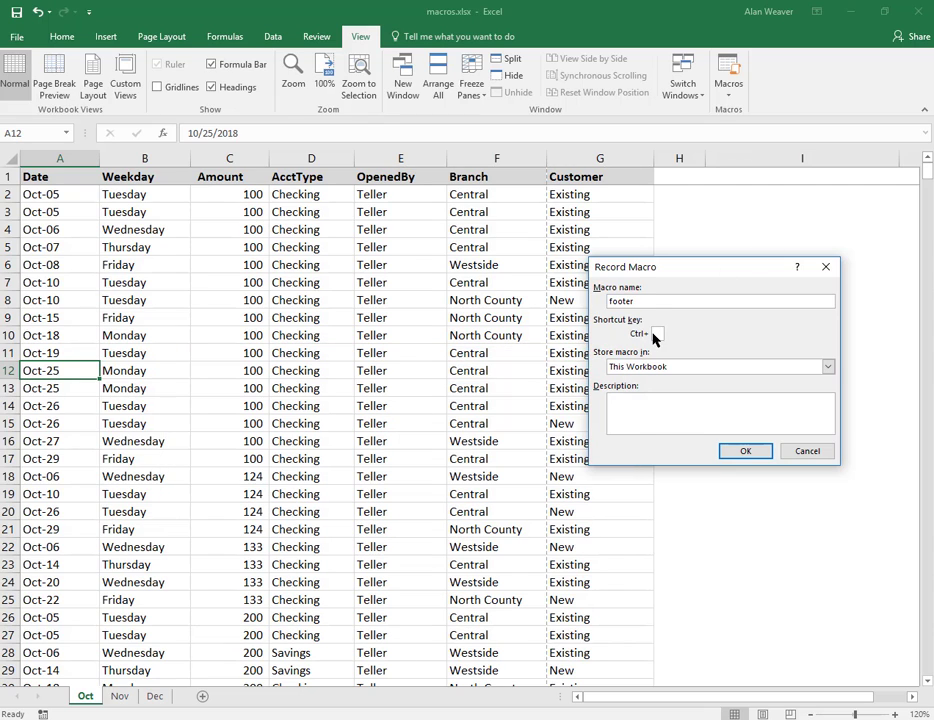
{"action": "left_click", "coordinate": [657, 333]}
{"action": "type", "text": "f"}
{"action": "type", "text": "ates"}
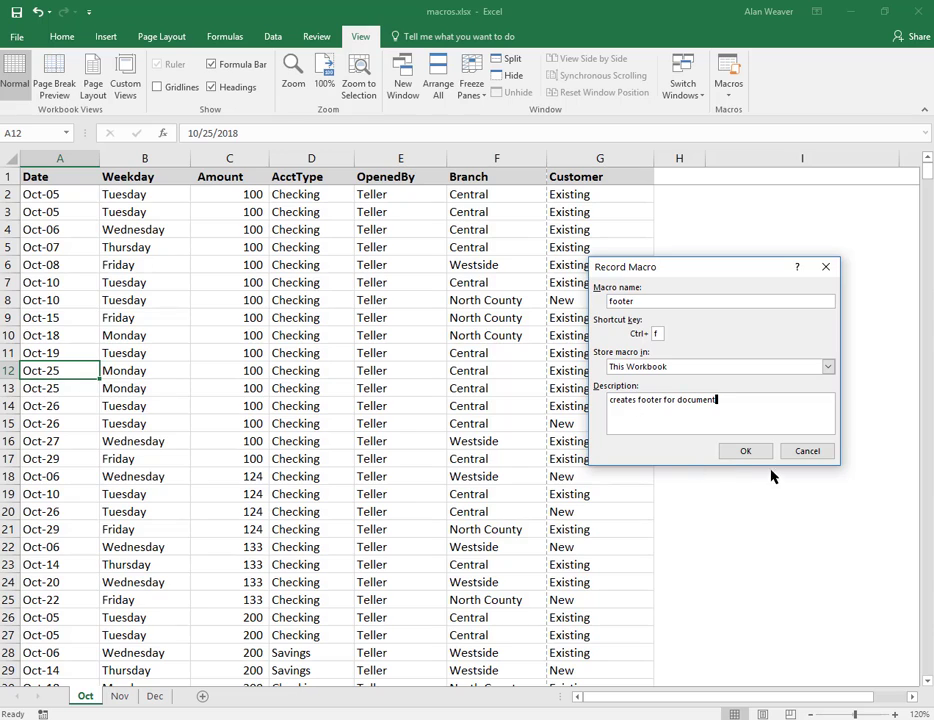
{"action": "left_click", "coordinate": [745, 451]}
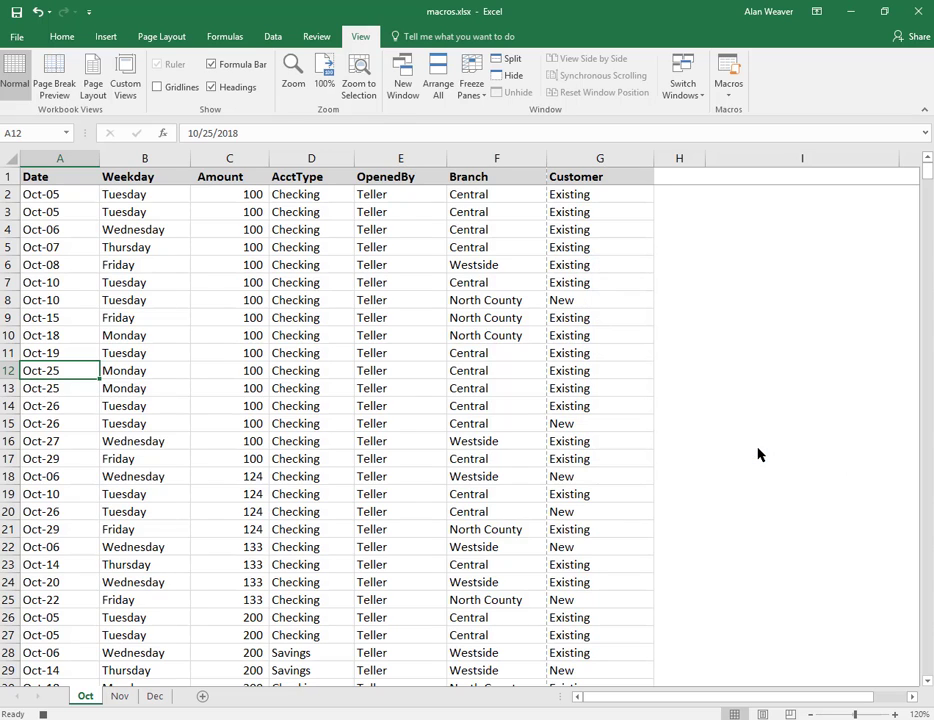
Open the custom footer settings for the Oct sheet and clear the page number from the center section.
{"action": "left_click", "coordinate": [166, 40]}
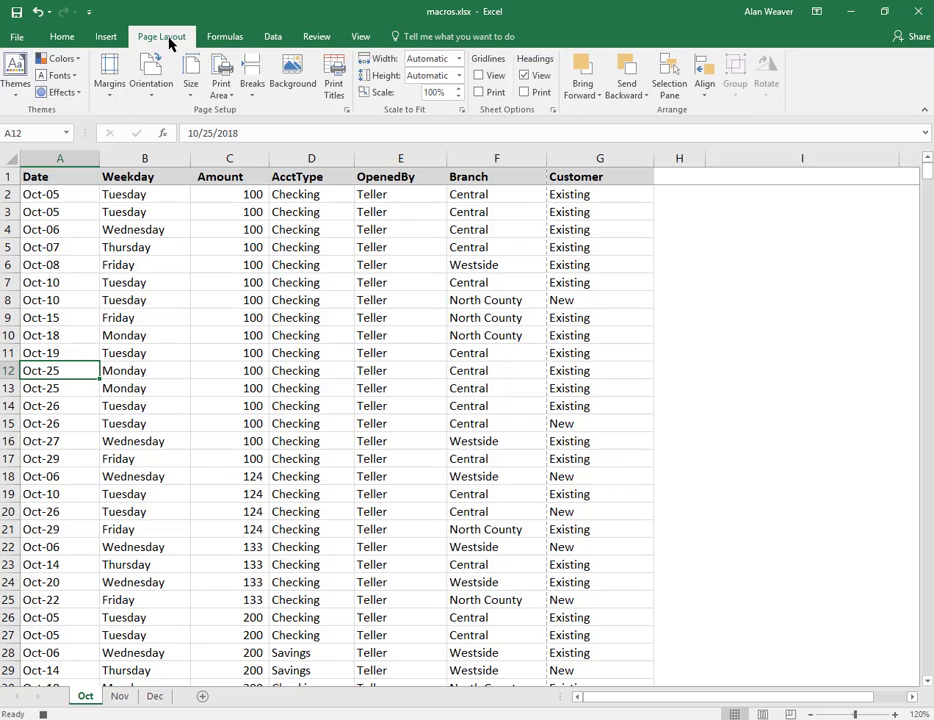
{"action": "left_click", "coordinate": [347, 110]}
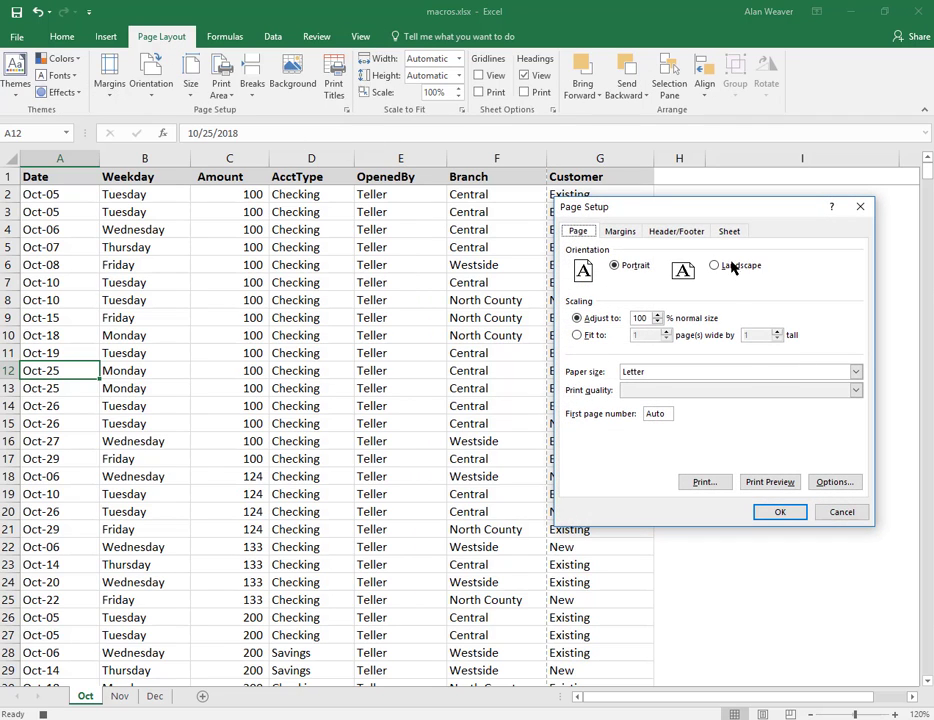
{"action": "left_click", "coordinate": [668, 232]}
{"action": "left_click", "coordinate": [759, 327]}
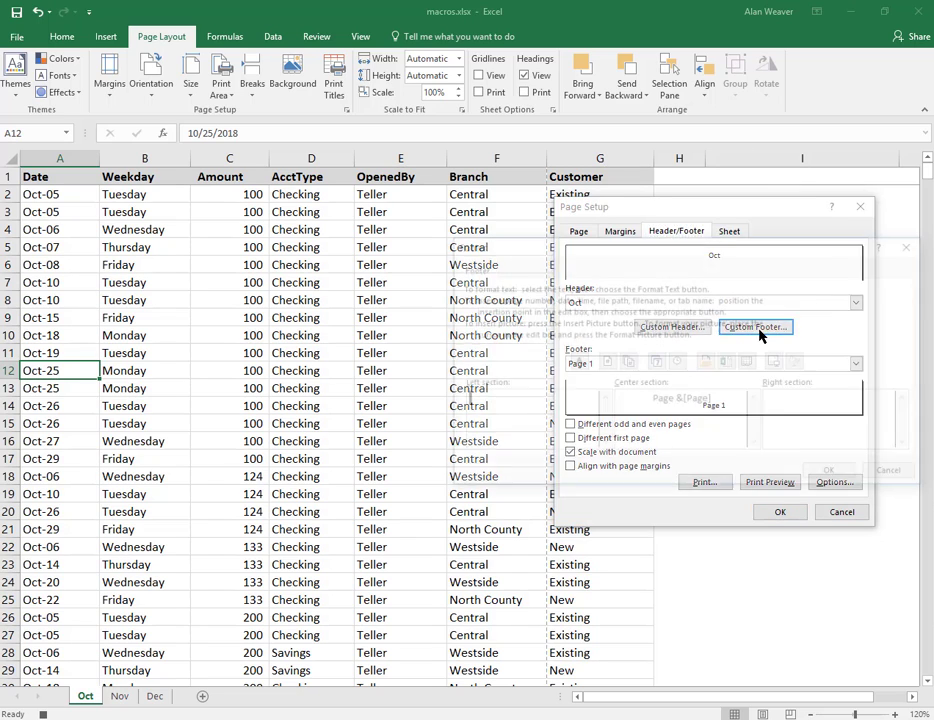
{"action": "key", "text": "Tab"}
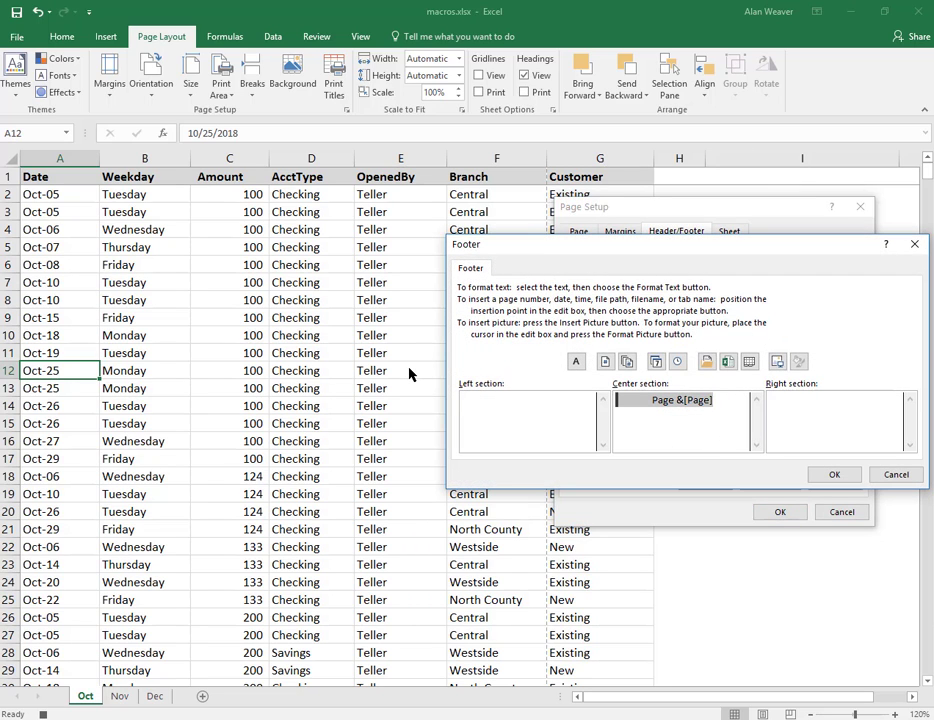
{"action": "key", "text": "Delete"}
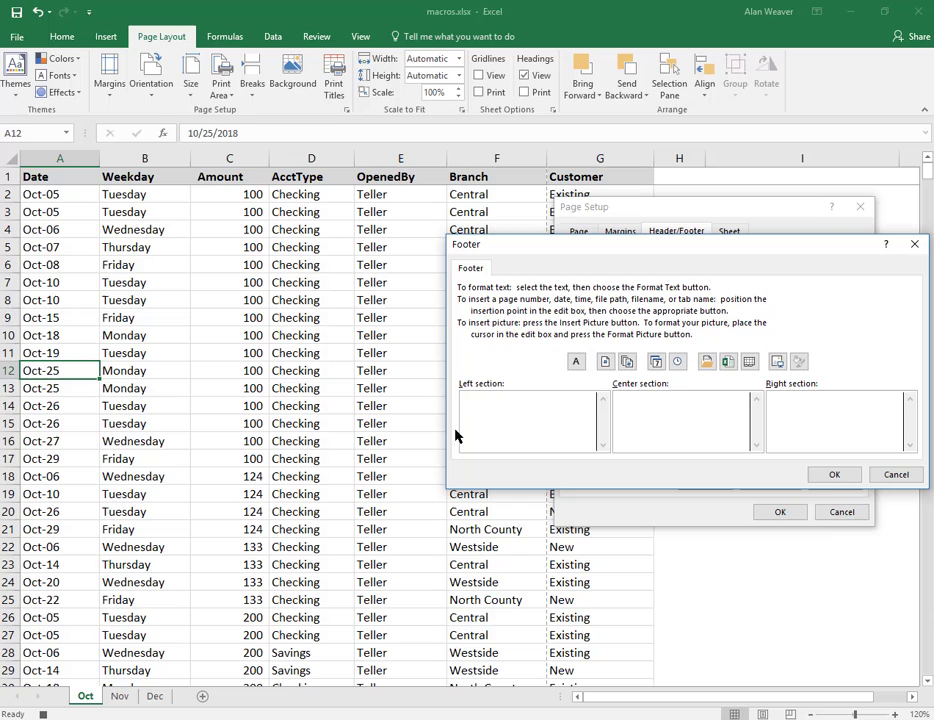
Enter "Acme Report" in the footer's left section and insert the date code in its center section.
{"action": "left_click", "coordinate": [483, 397]}
{"action": "type", "text": "Acme Report"}
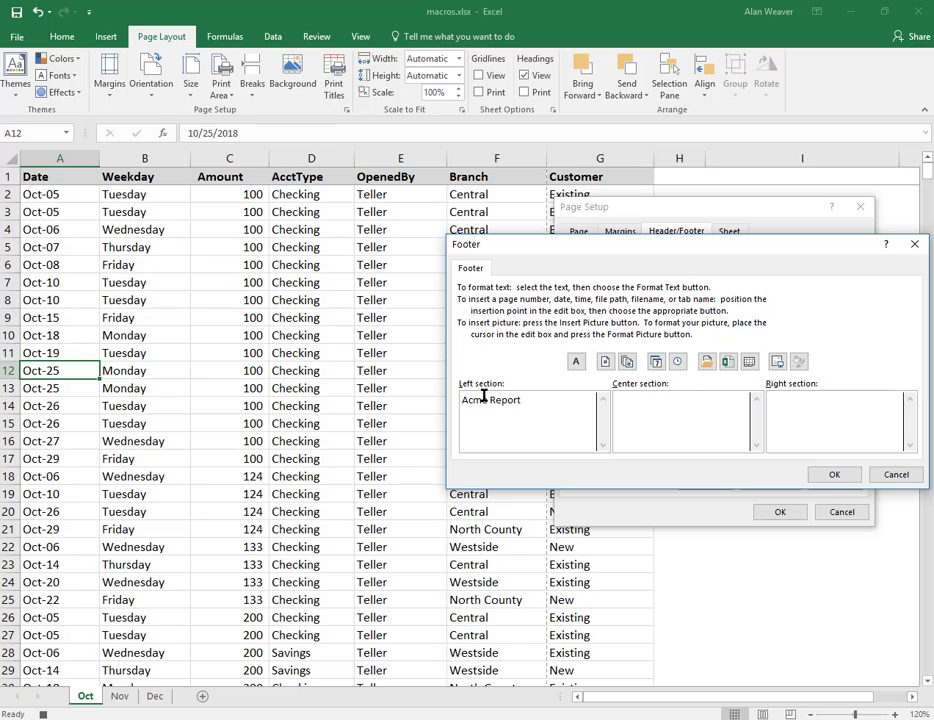
{"action": "left_click", "coordinate": [655, 362]}
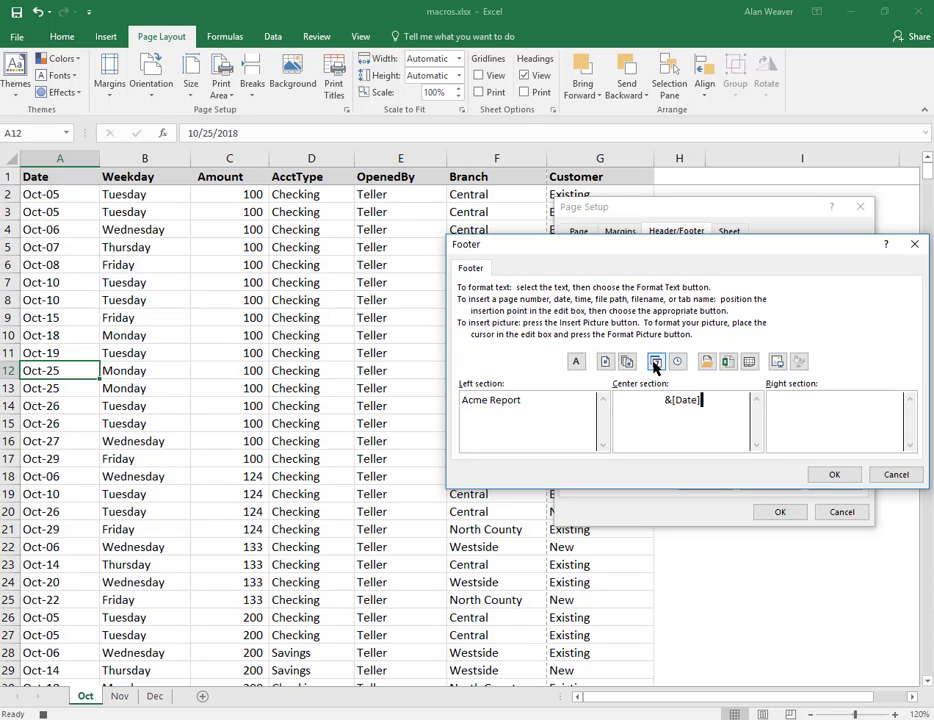
Fill the footer's right section with "Page &[Page] of &[Pages]" and the sheet name code on a second line, and apply the page setup.
{"action": "left_click", "coordinate": [847, 415]}
{"action": "type", "text": "Page"}
{"action": "left_click", "coordinate": [605, 362]}
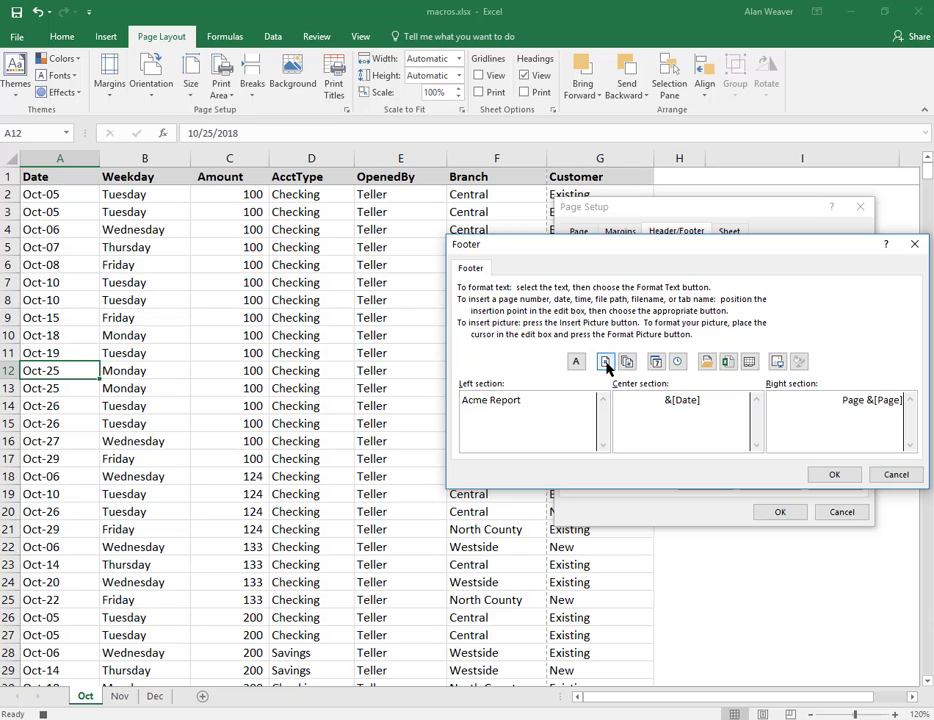
{"action": "type", "text": "of"}
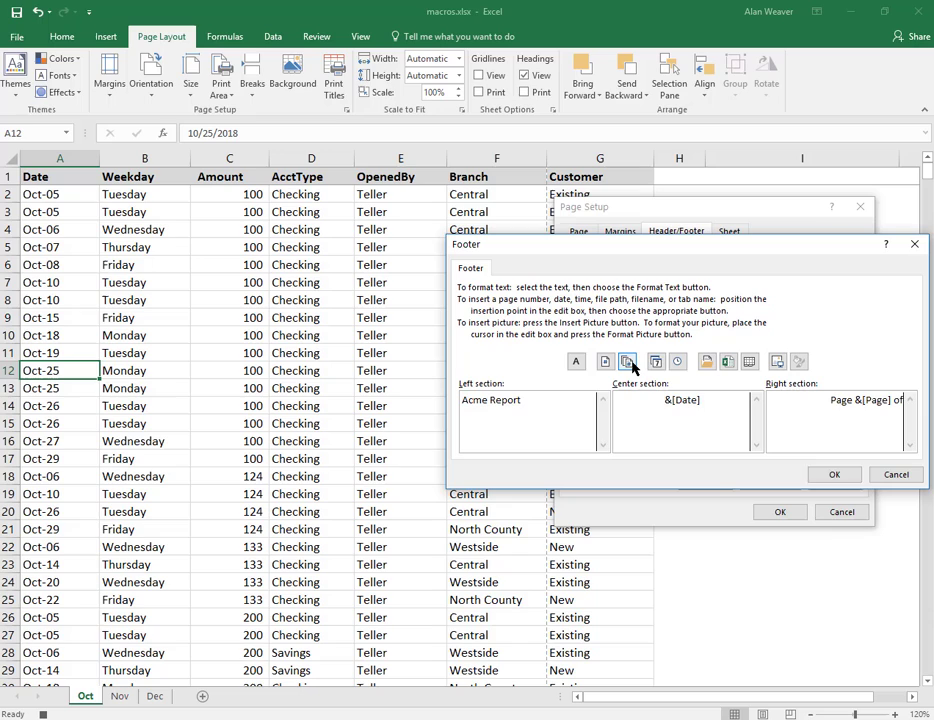
{"action": "left_click", "coordinate": [628, 363]}
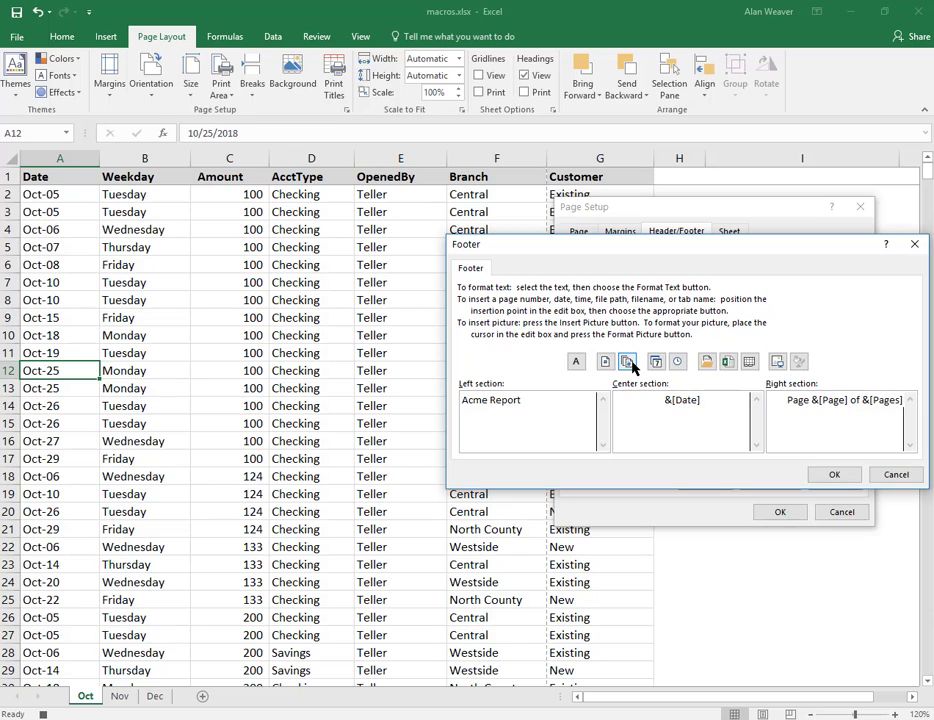
{"action": "left_click", "coordinate": [750, 362]}
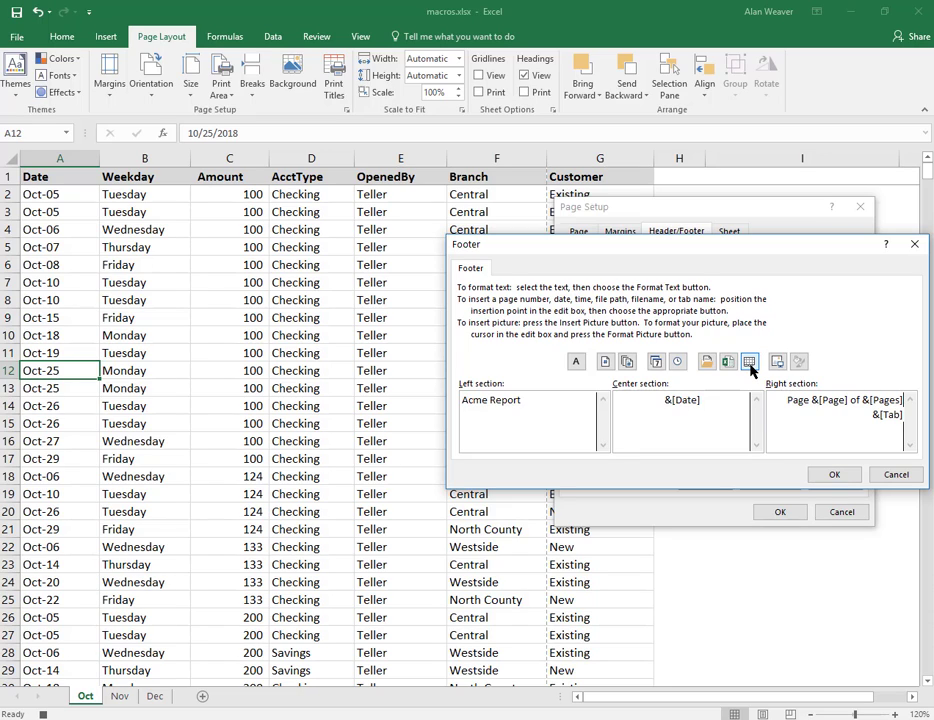
{"action": "left_click", "coordinate": [840, 477]}
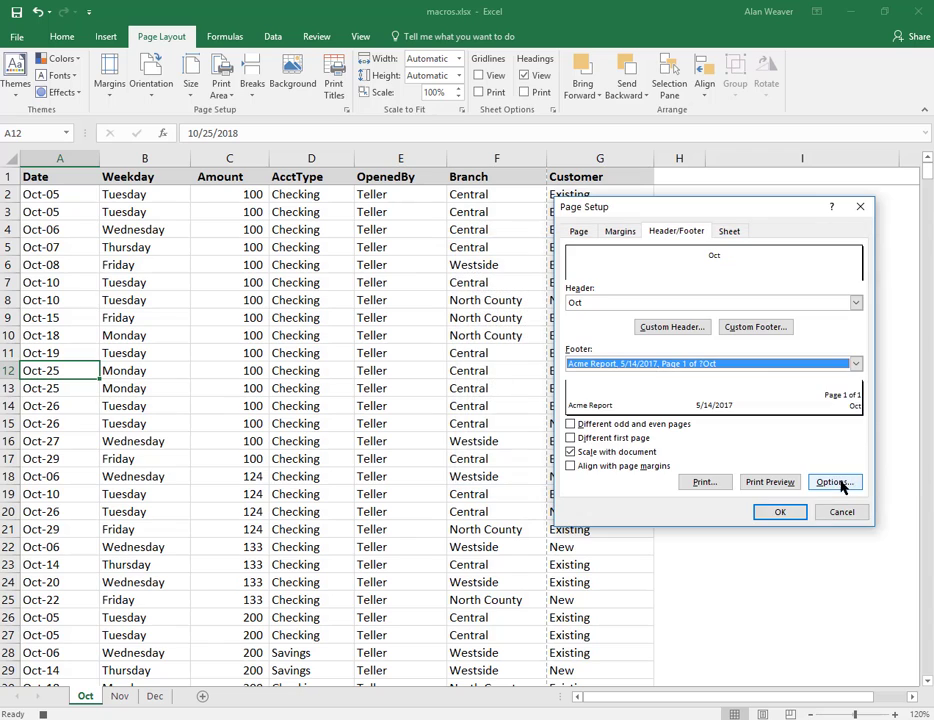
{"action": "left_click", "coordinate": [792, 514]}
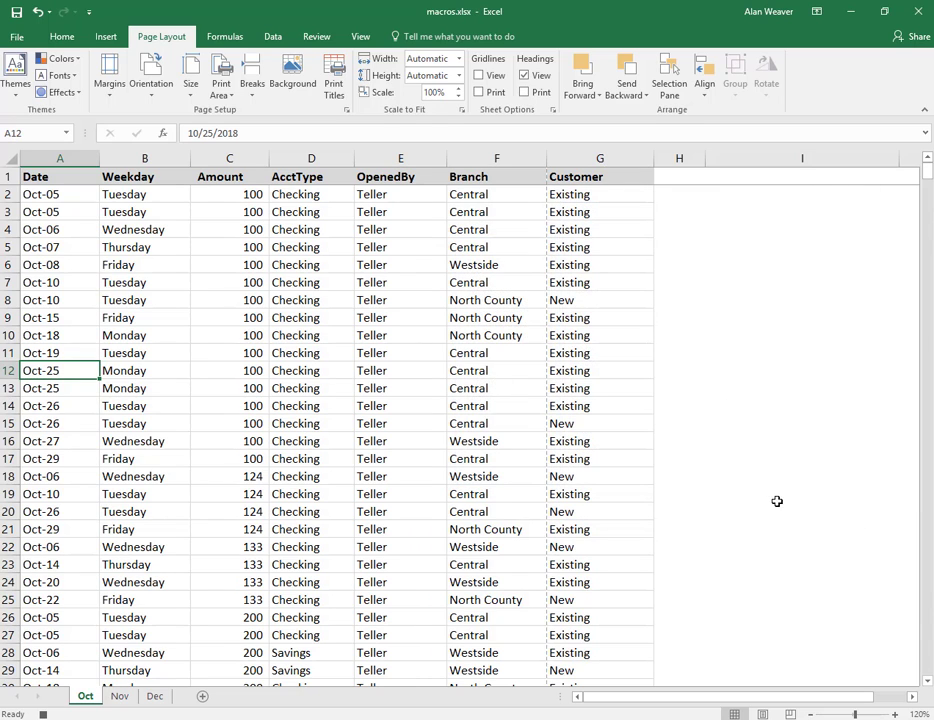
Stop recording the footer macro.
{"action": "left_click", "coordinate": [360, 38]}
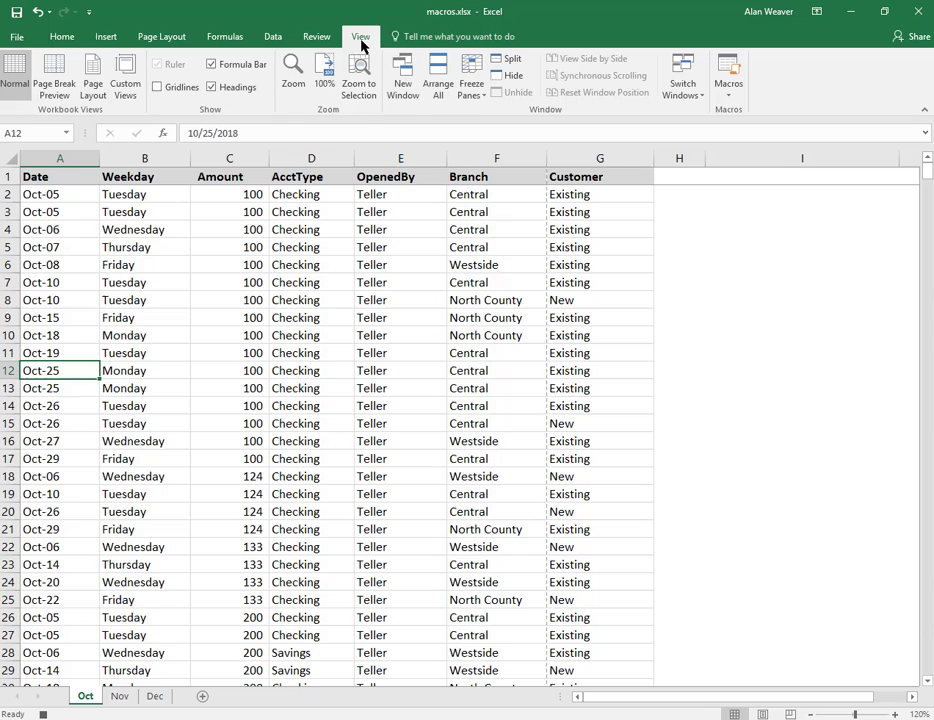
{"action": "left_click", "coordinate": [727, 100]}
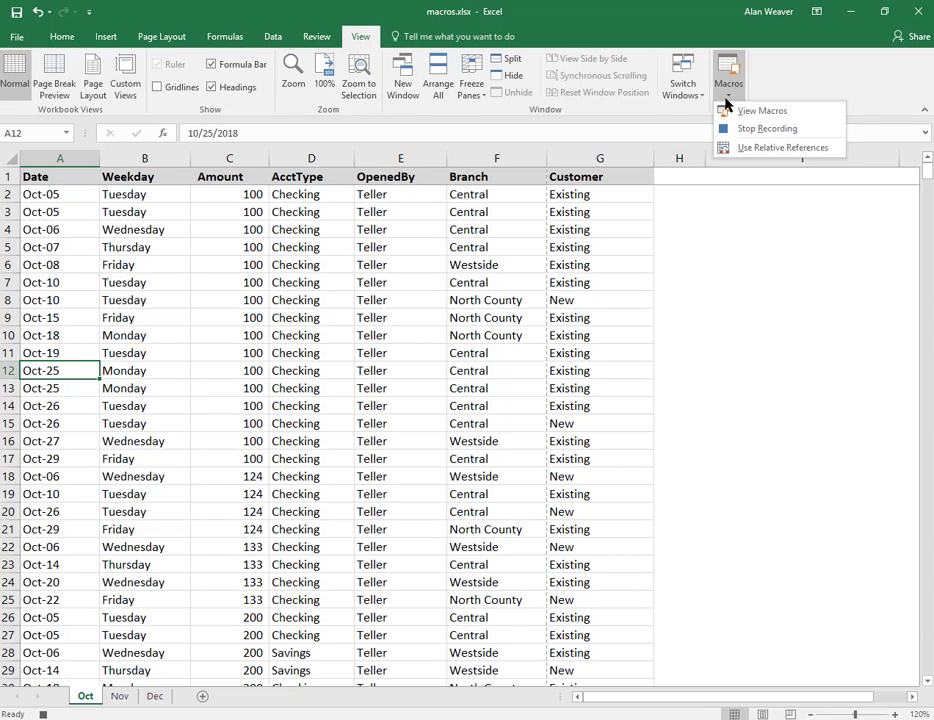
{"action": "left_click", "coordinate": [731, 130]}
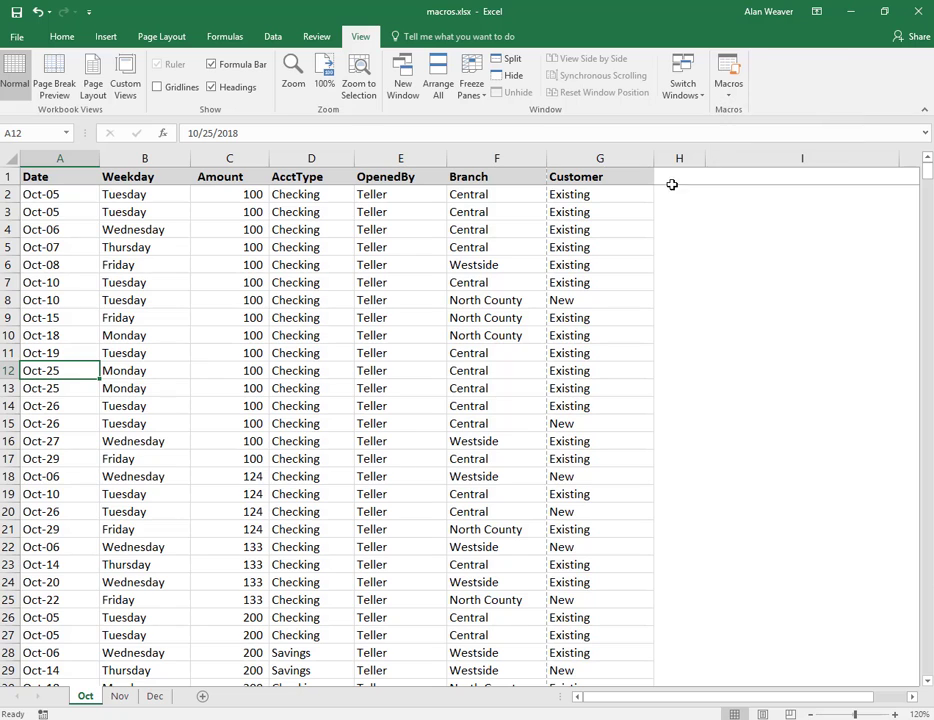
Select cell B15, examine the footer in the Oct sheet's print preview and return to the worksheet.
{"action": "left_click", "coordinate": [157, 417]}
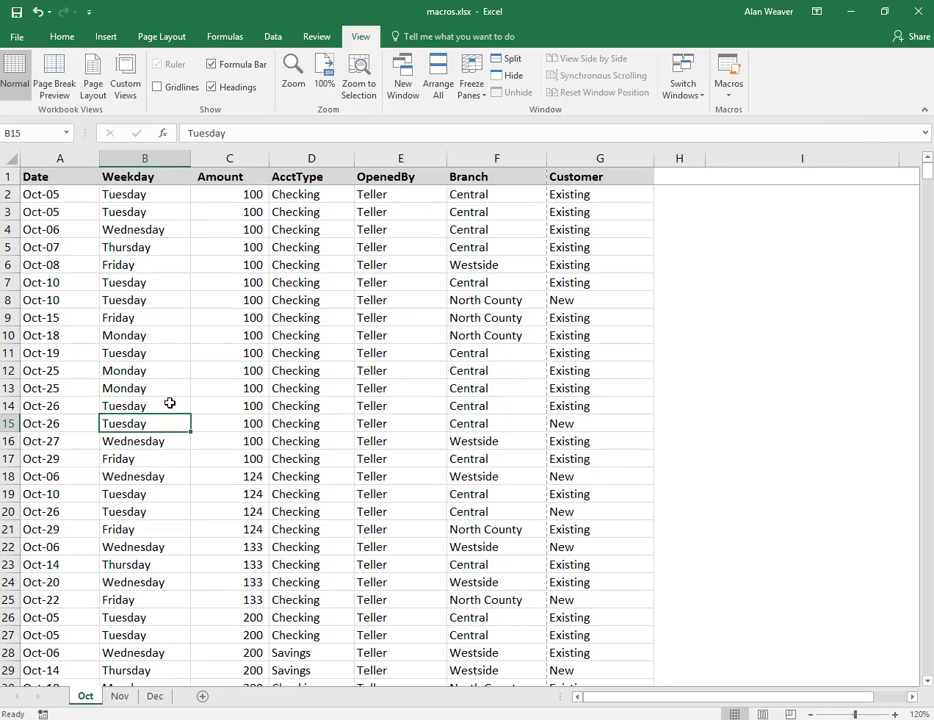
{"action": "key", "text": "ctrl+p"}
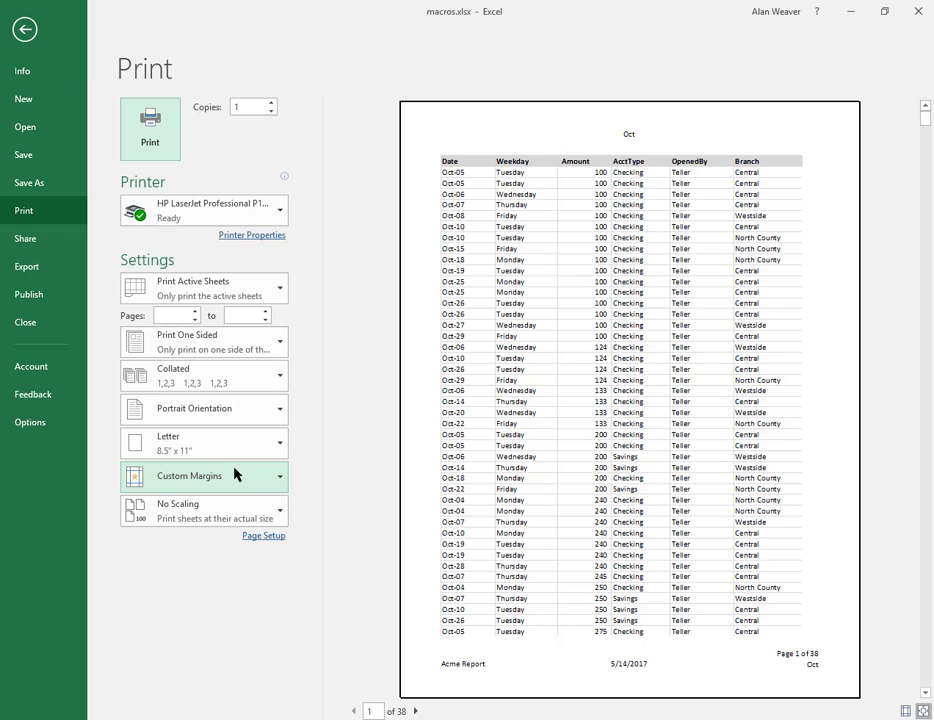
{"action": "key", "text": "Escape"}
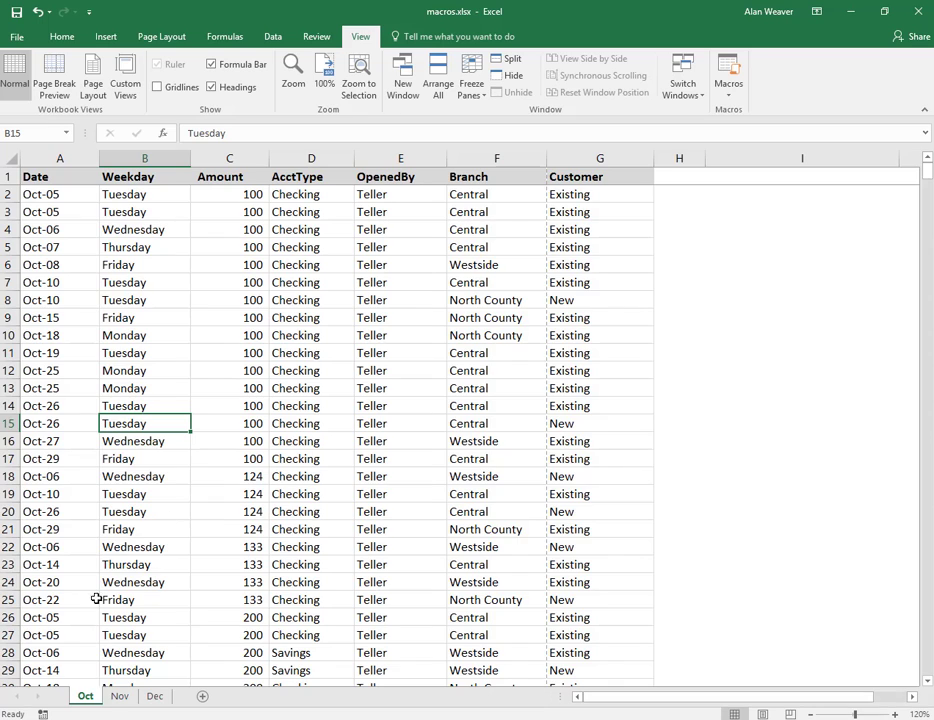
Switch to the Nov sheet, examine its footer in the print preview and return to the worksheet.
{"action": "left_click", "coordinate": [117, 695]}
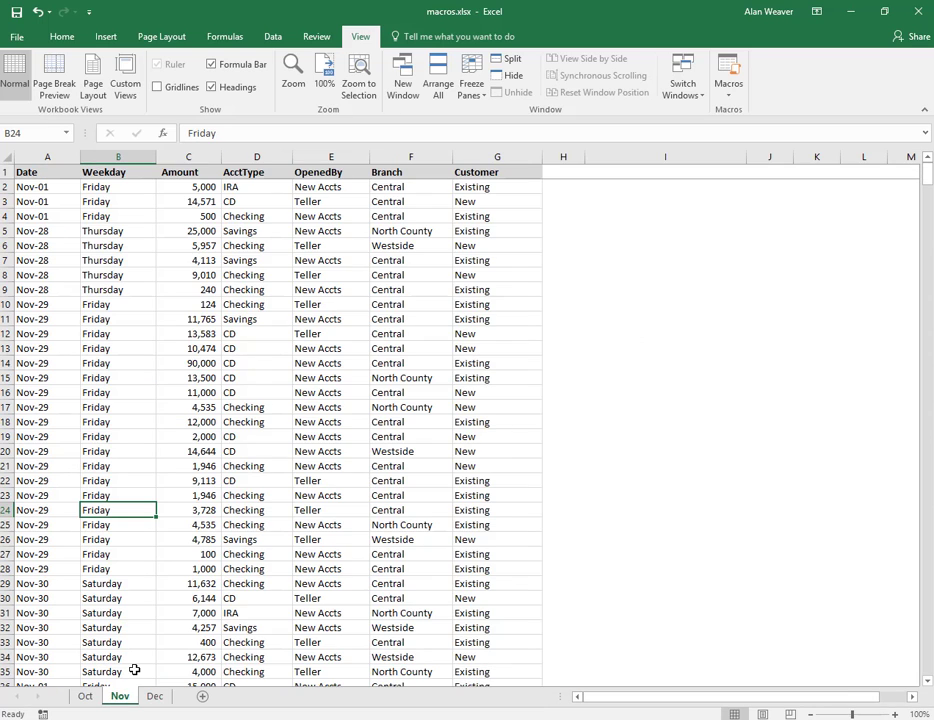
{"action": "key", "text": "ctrl+p"}
{"action": "key", "text": "Escape"}
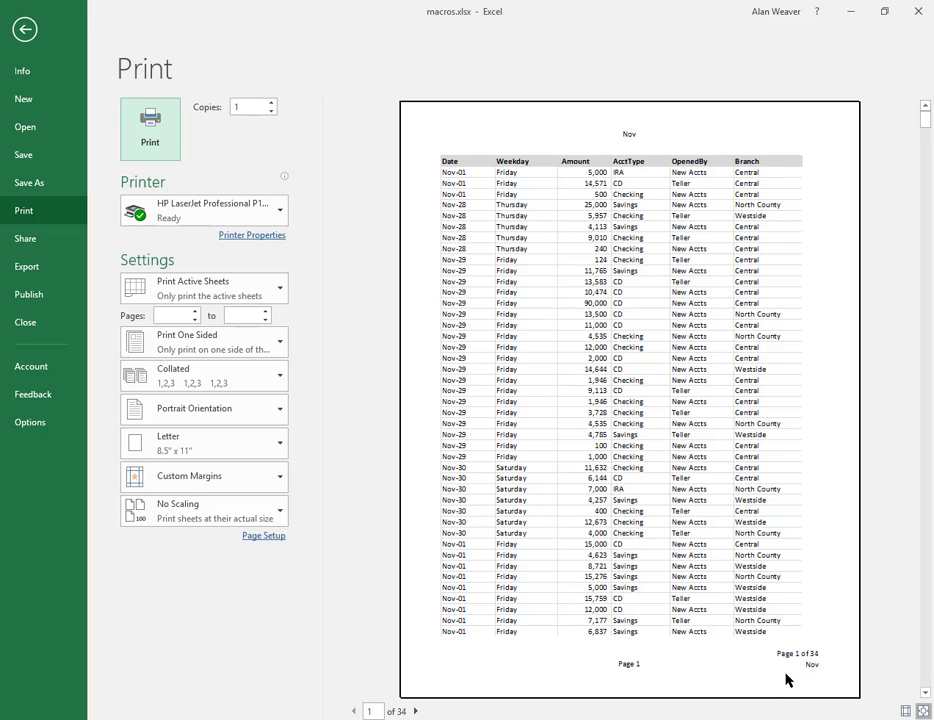
{"action": "key", "text": "Escape"}
Select cell A22 on the Nov sheet.
{"action": "left_click", "coordinate": [285, 528]}
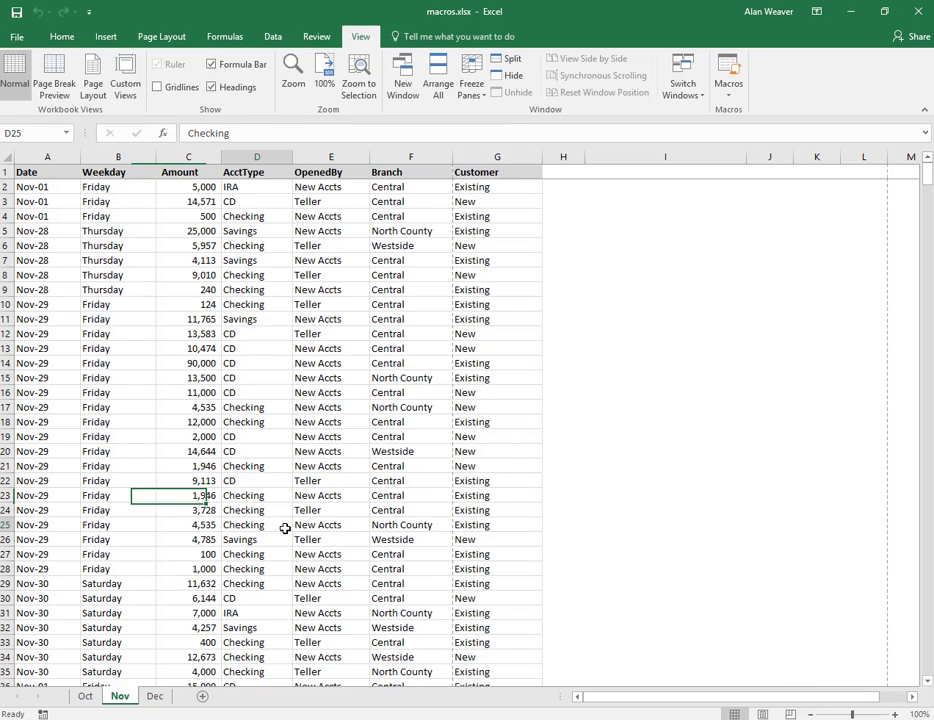
{"action": "left_click", "coordinate": [138, 477]}
{"action": "left_click", "coordinate": [36, 484]}
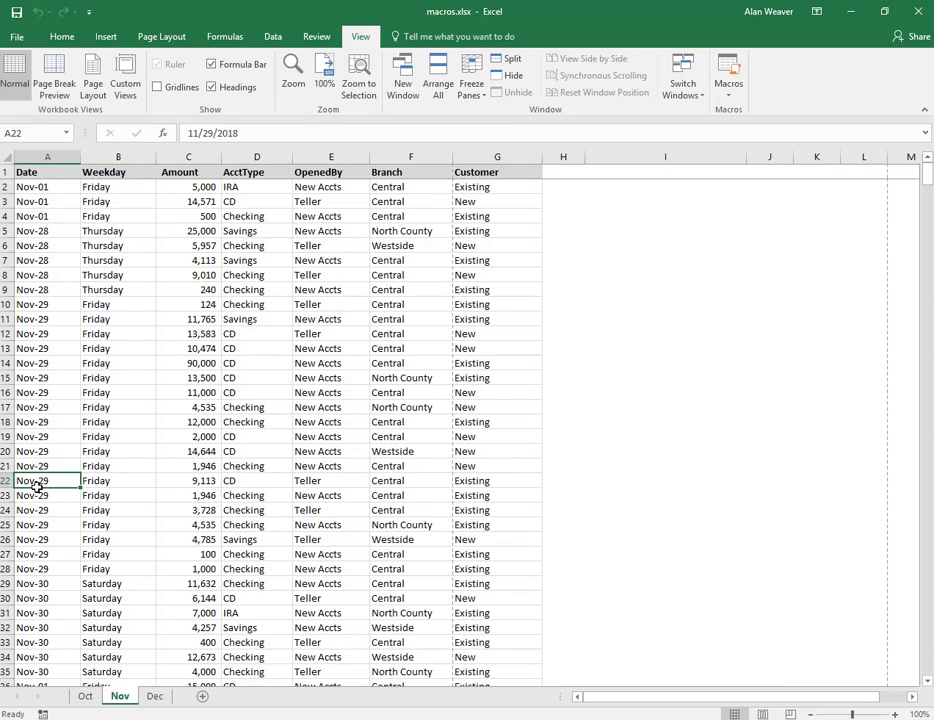